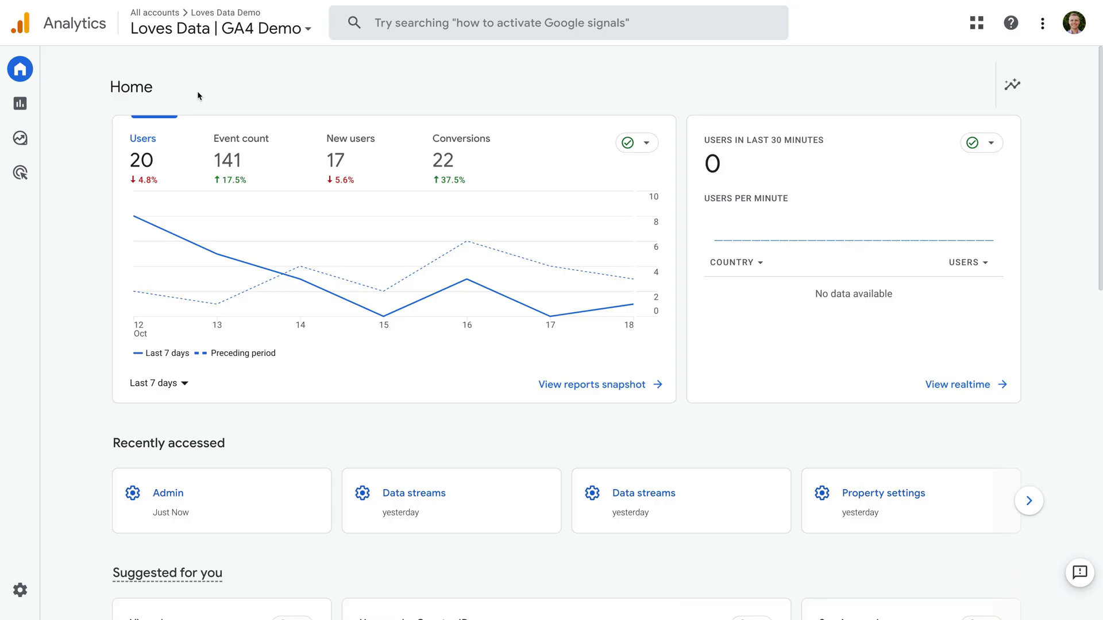
- Go to Admin > Custom definitions and show the empty Calculated metrics tab (0 of 0)
mouse_move(150, 243)
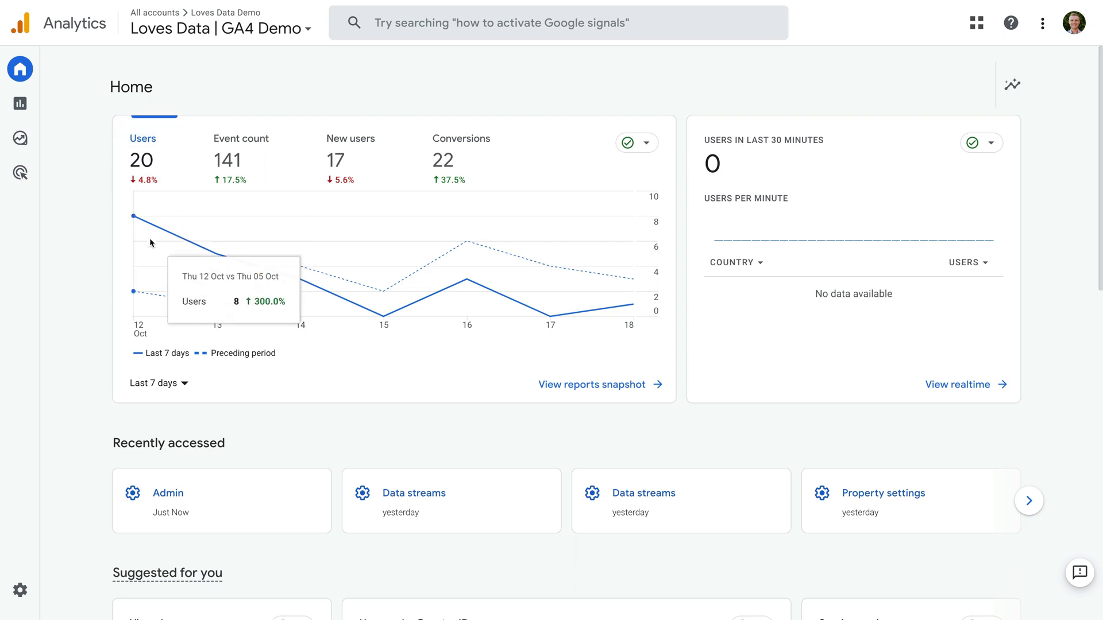
mouse_move(12, 563)
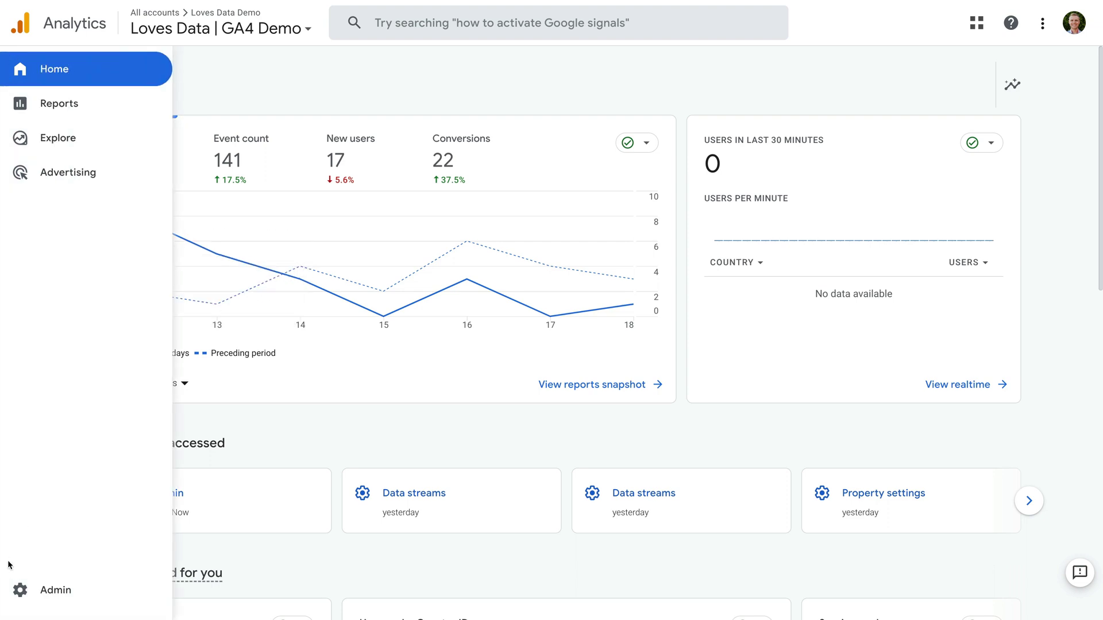
left_click(46, 598)
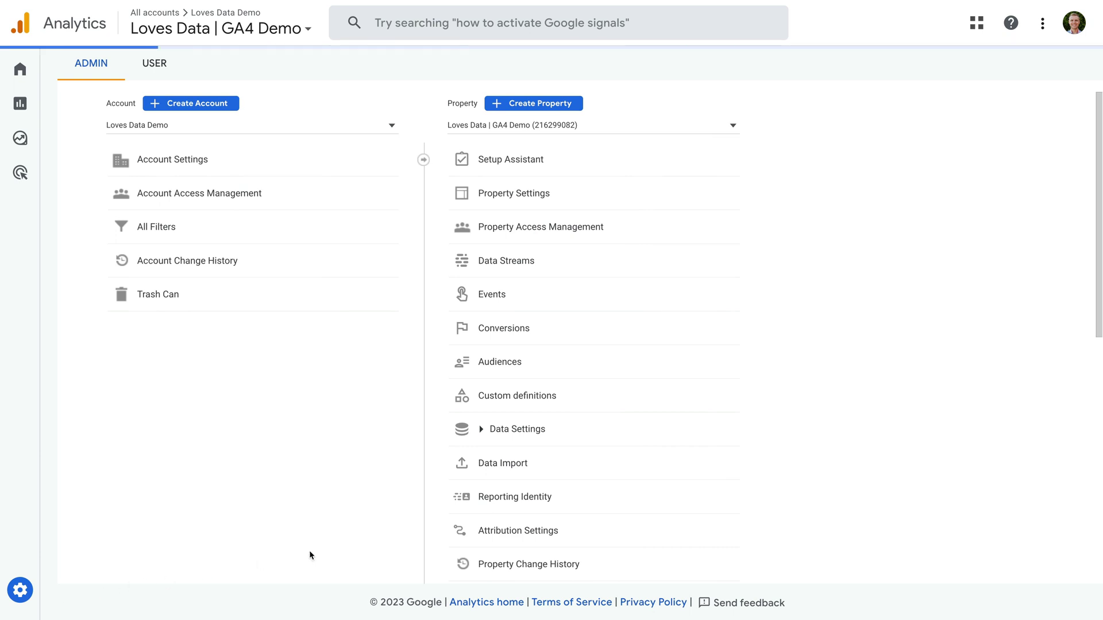
left_click(543, 408)
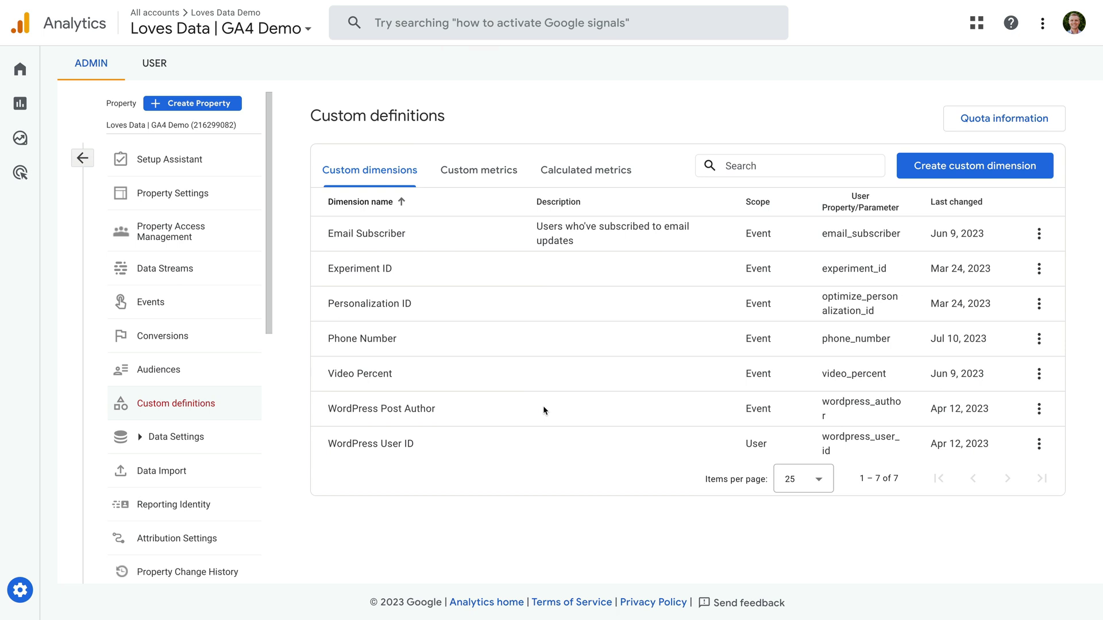
left_click(619, 181)
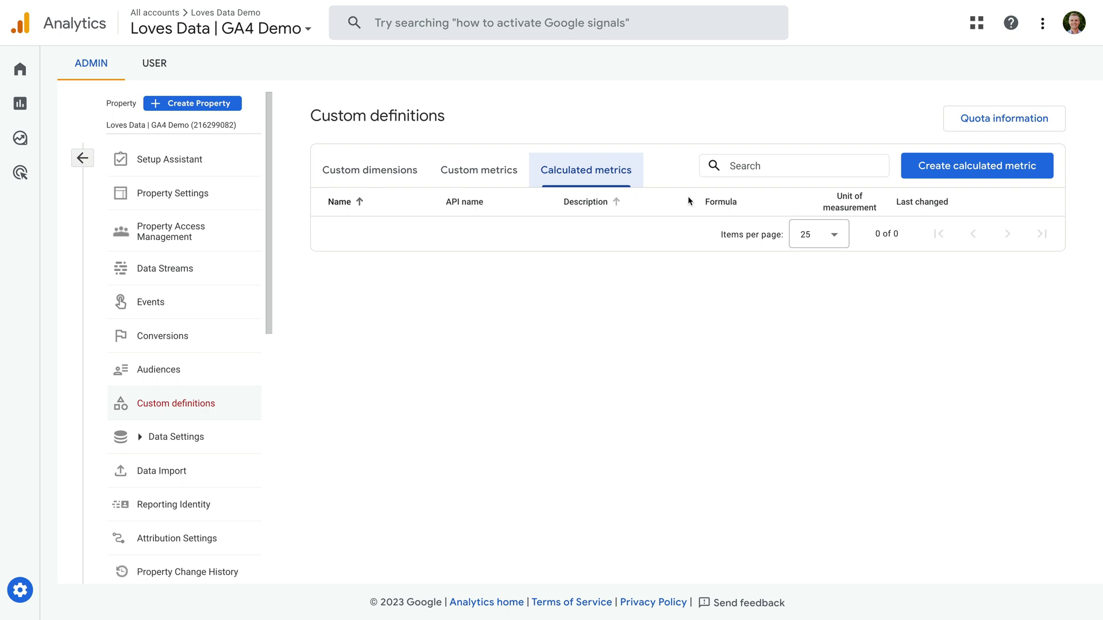
- Create a new calculated metric named 'Inactive users' with API name calcMetric:inactive_users
left_click(932, 174)
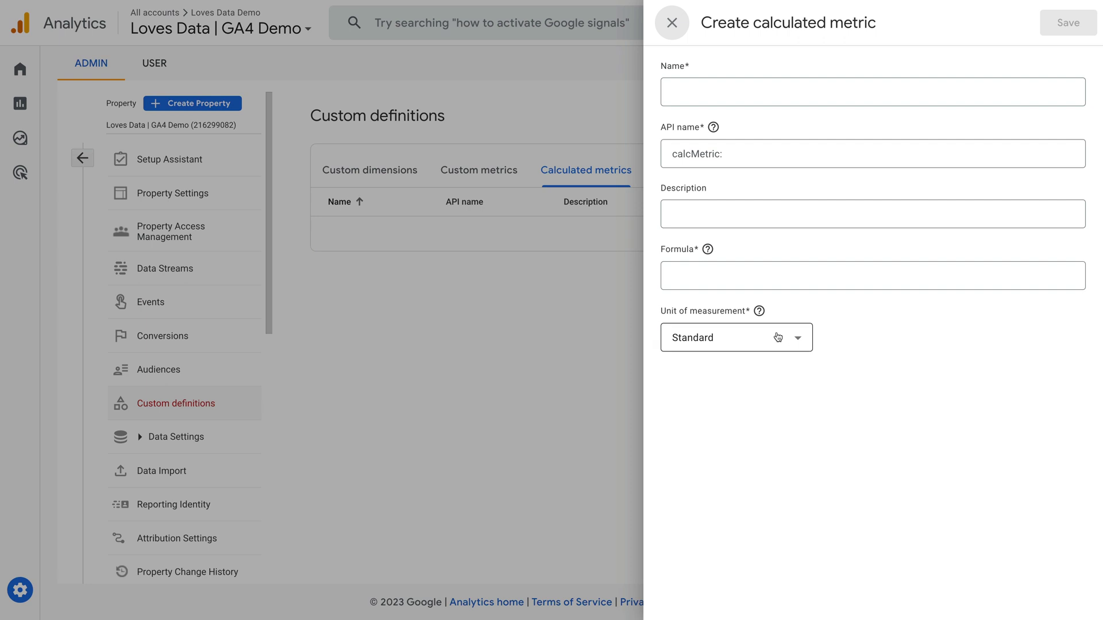
left_click(747, 92)
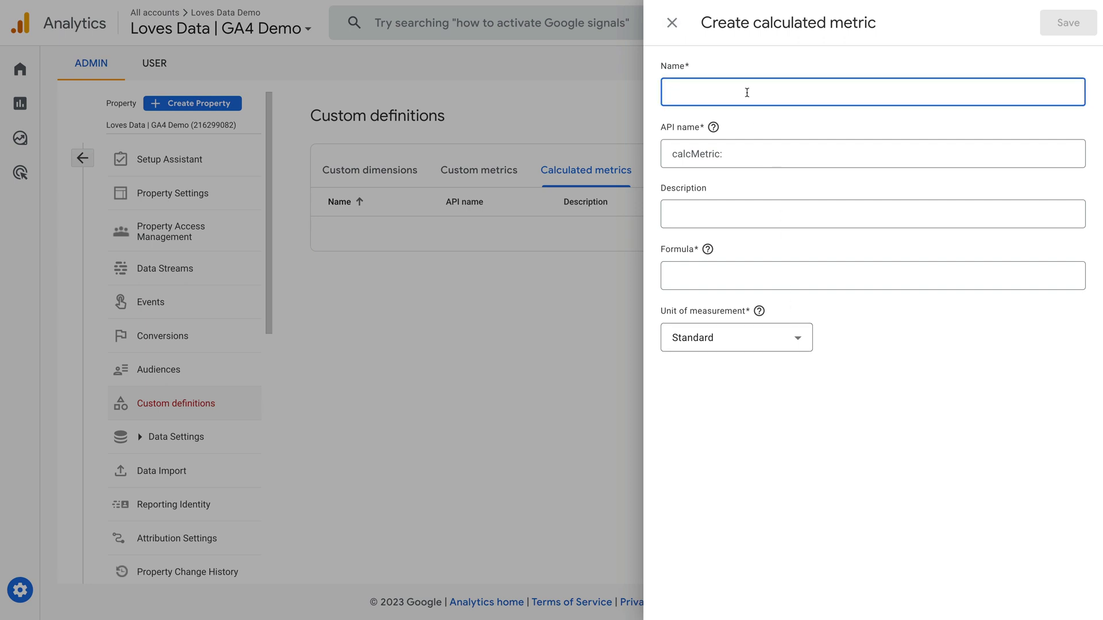
type("Inactive users")
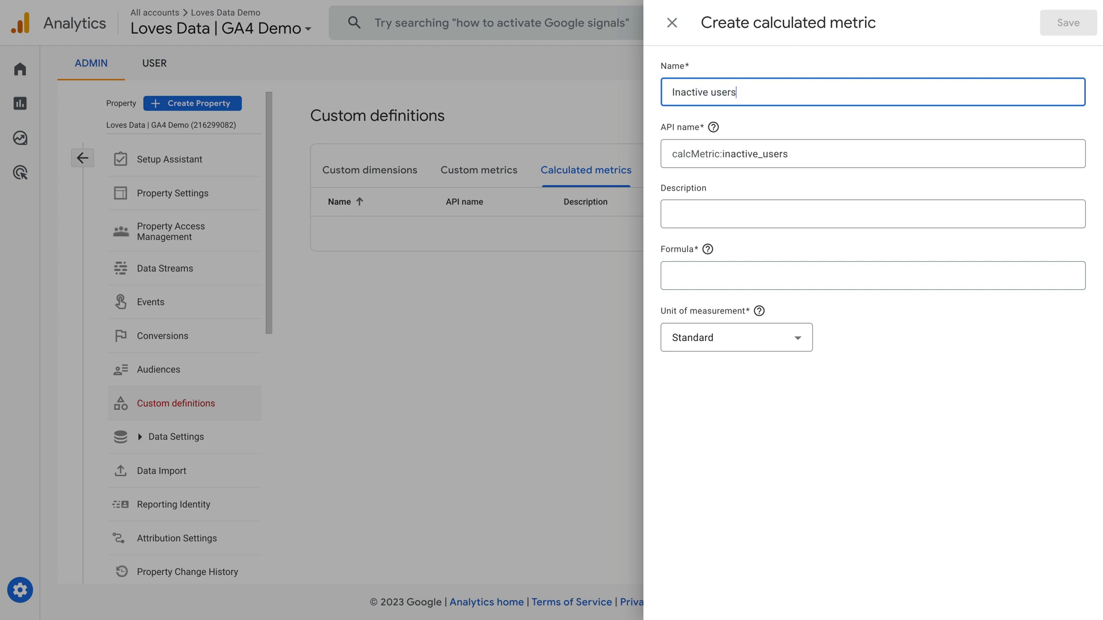
left_click(774, 126)
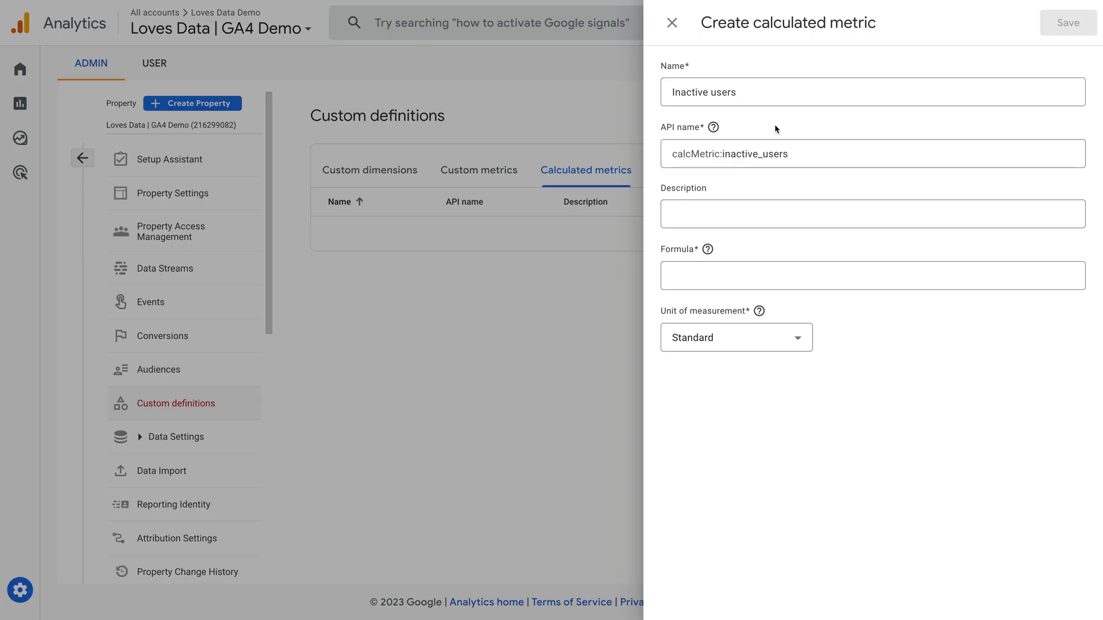
- Give the Inactive users metric the description 'Users who aren't active'
left_click(749, 210)
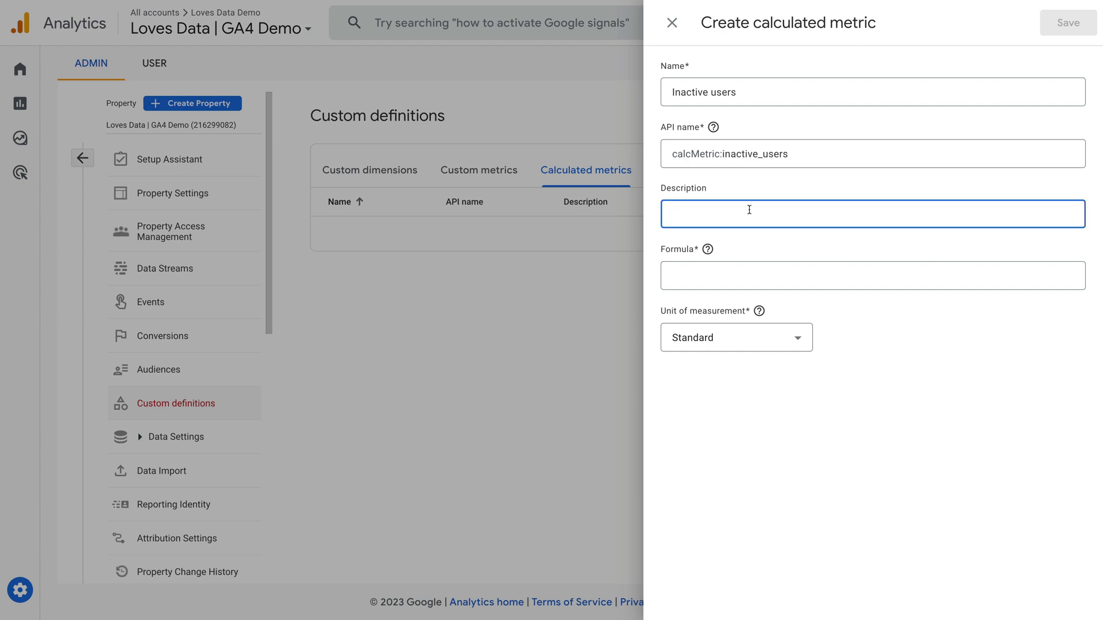
type("Users who aren't active")
left_click(762, 235)
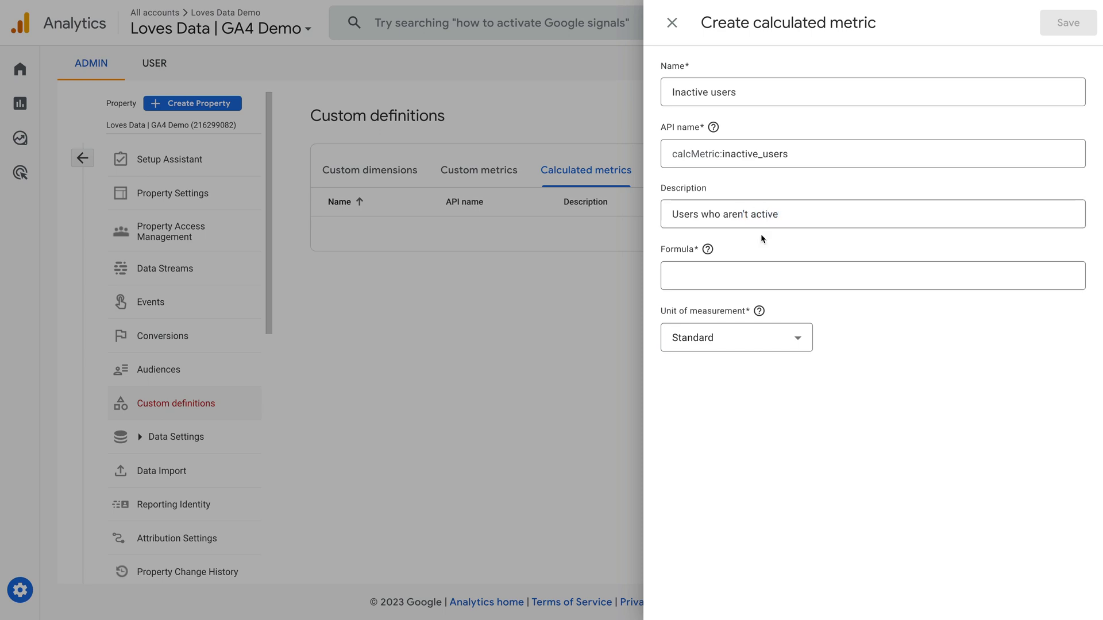
- Set the formula to {Total users}-{Active users} and save the metric
left_click(764, 274)
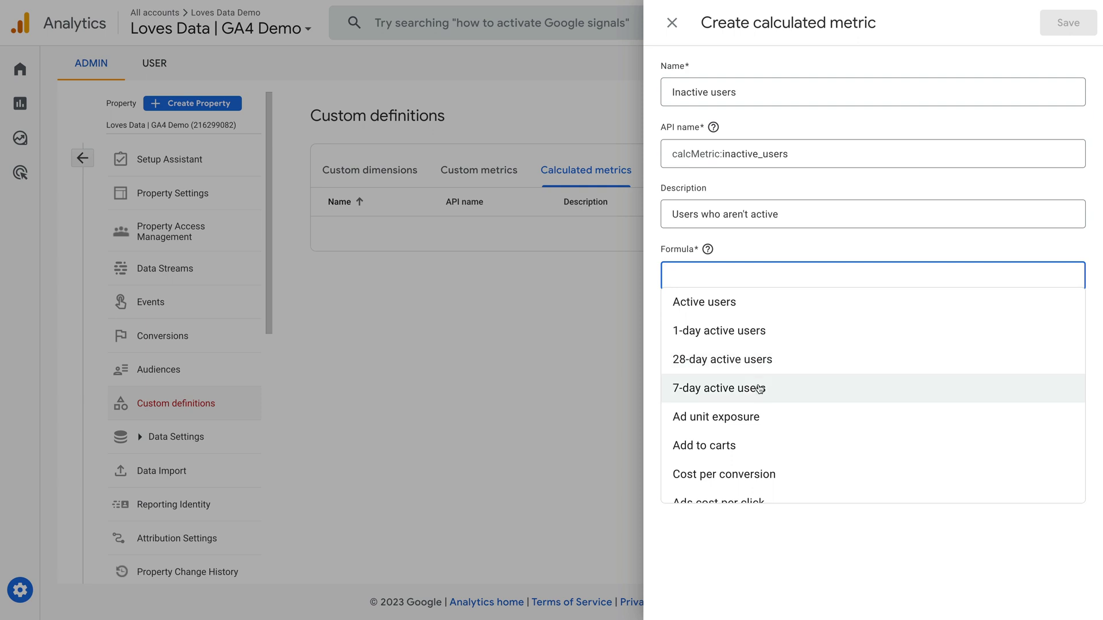
scroll(758, 426, "down", 3)
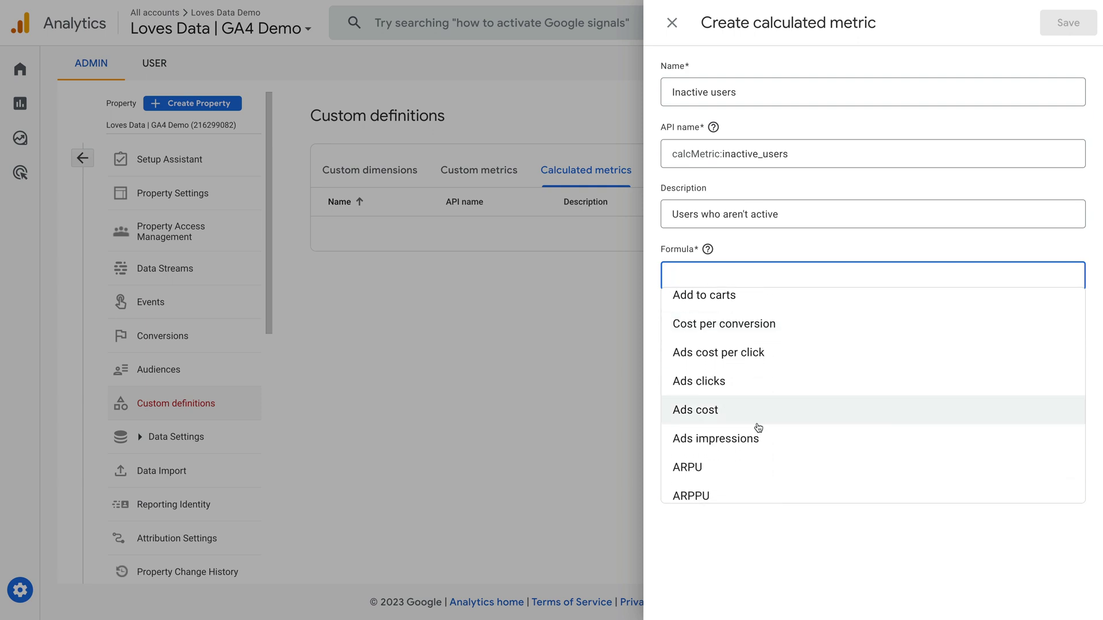
type("total users")
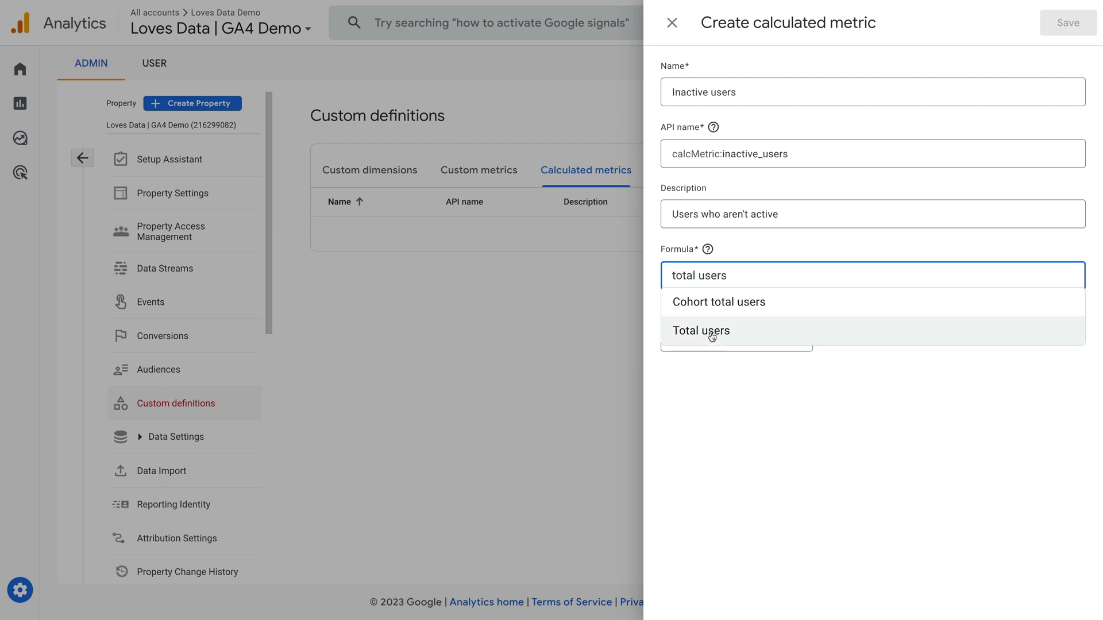
left_click(711, 332)
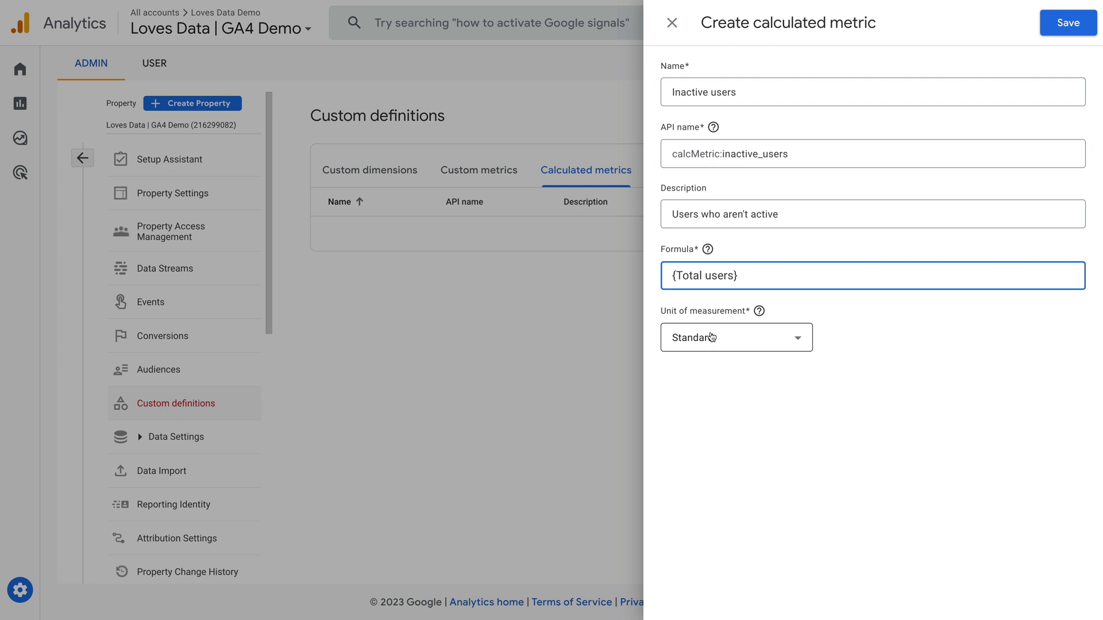
type("-")
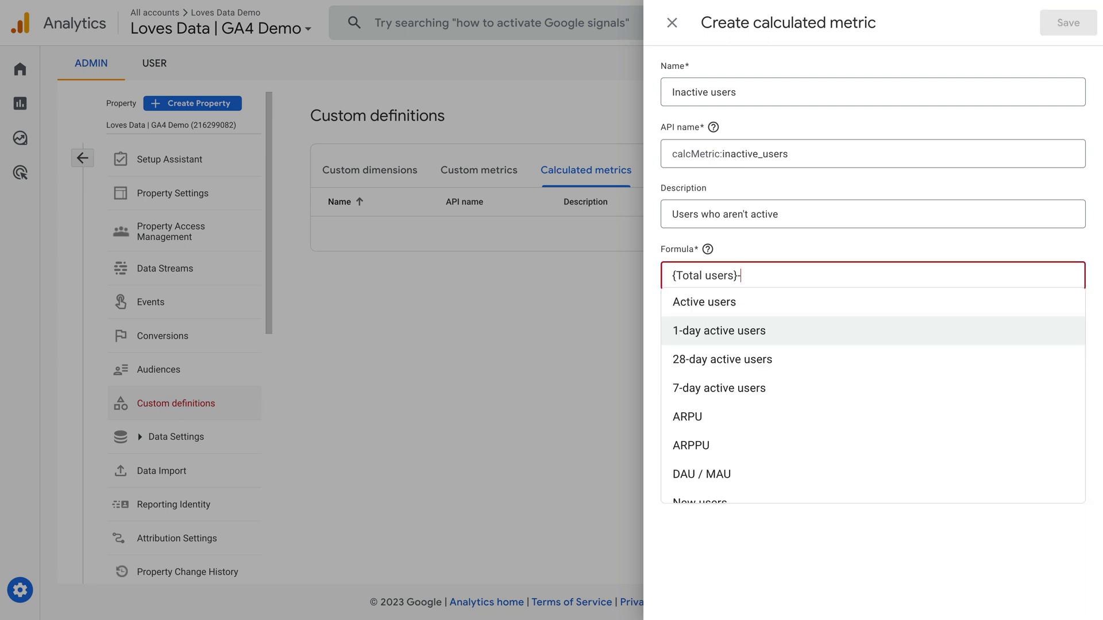
type("activ")
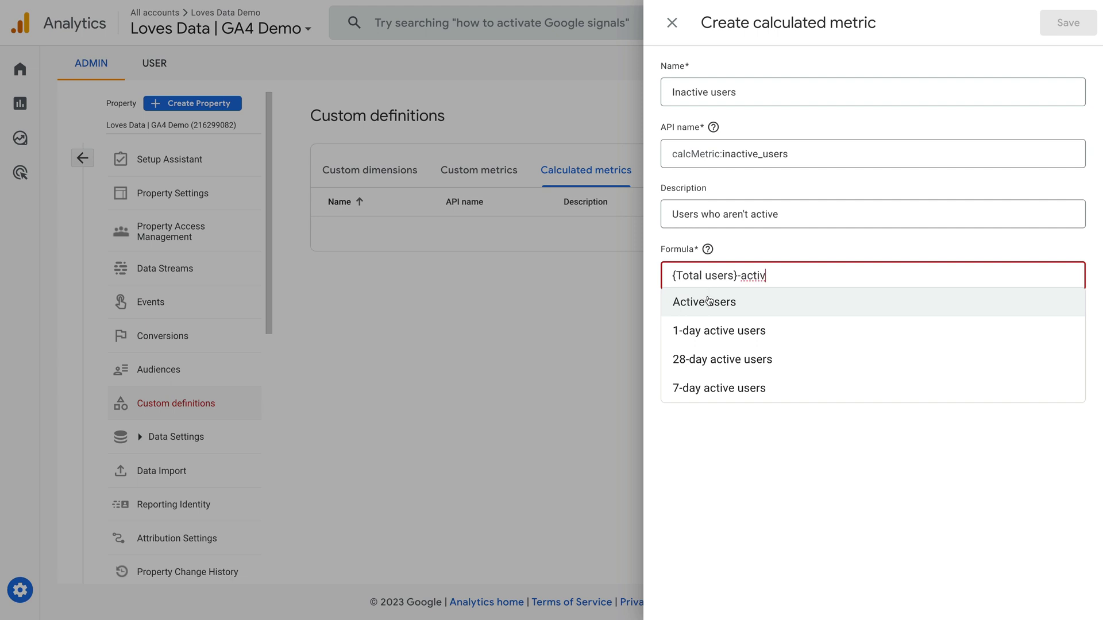
left_click(708, 301)
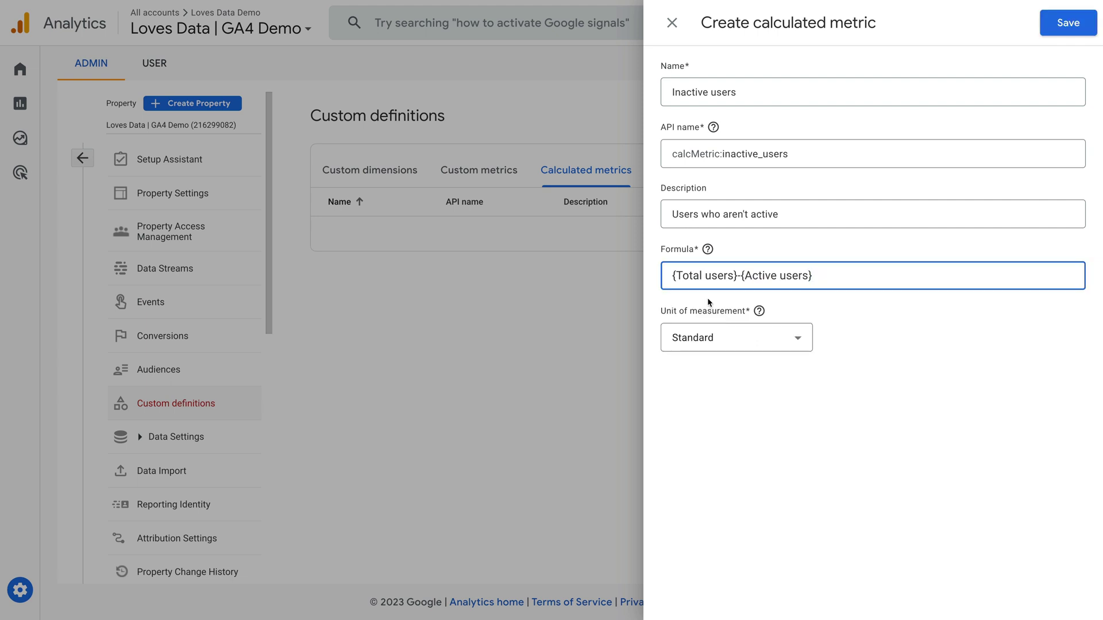
left_click(848, 314)
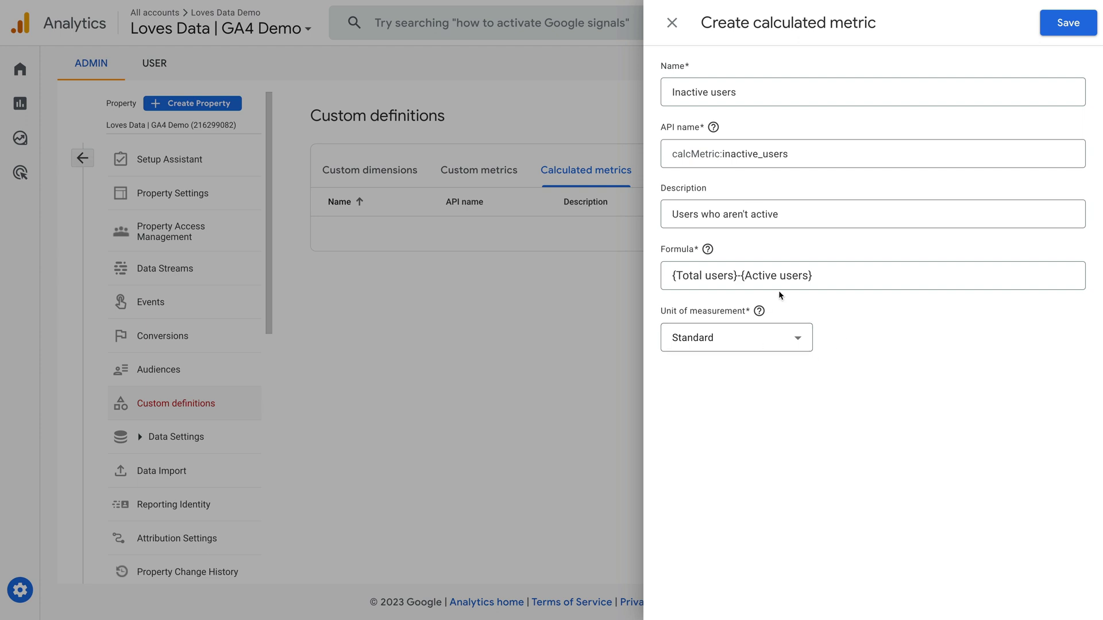
left_click(1059, 28)
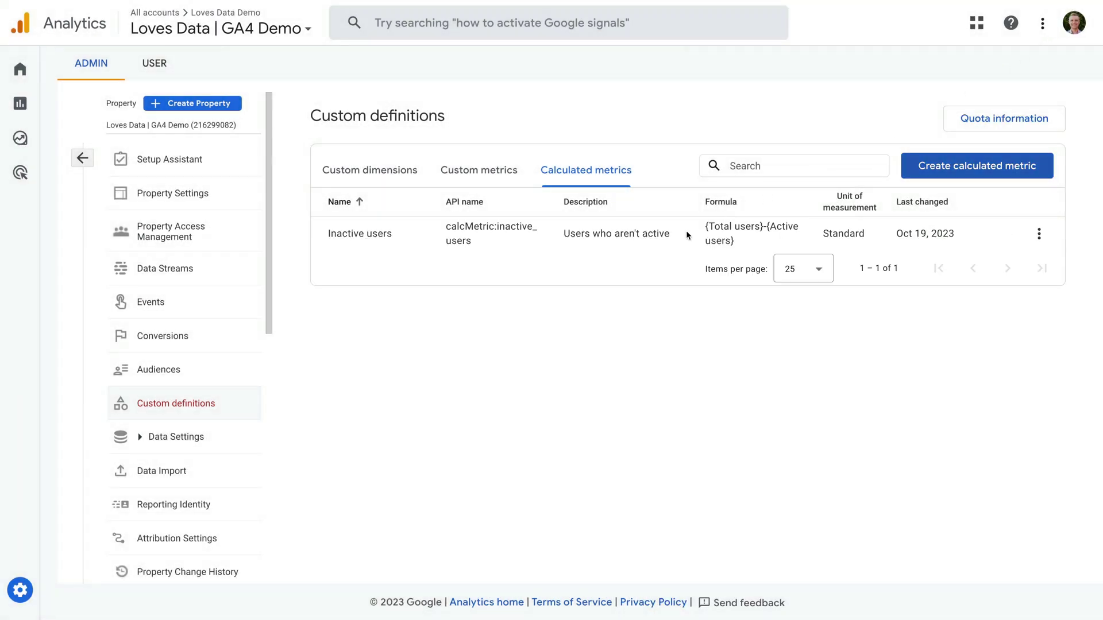
- Start a new calculated metric 'Estimated profit' described as '30% of total revenue'
left_click(939, 173)
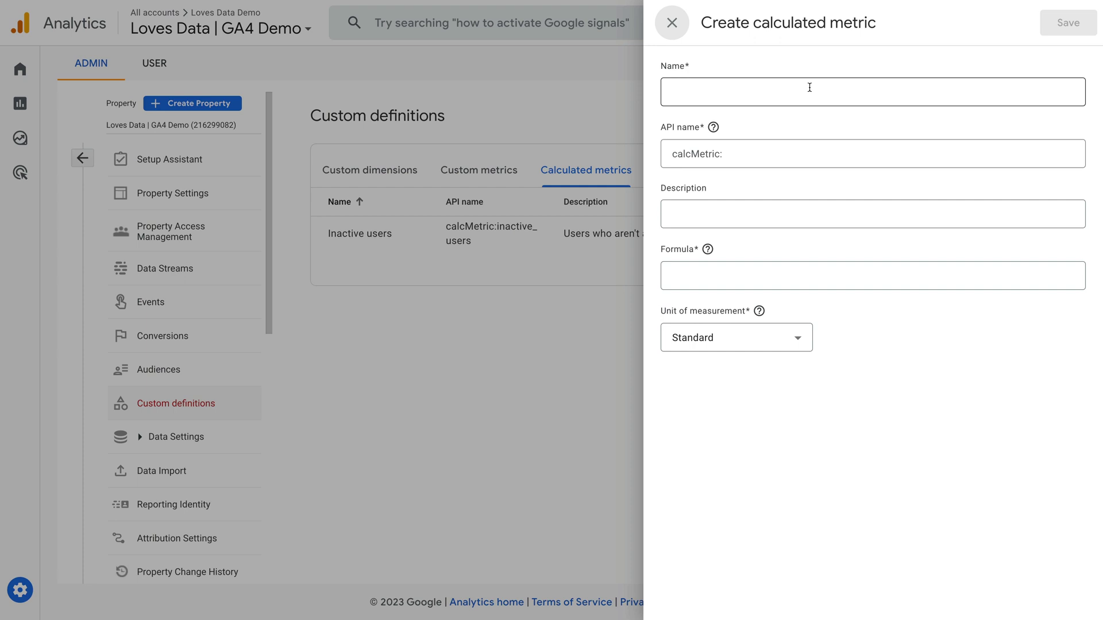
left_click(810, 87)
type("Estima")
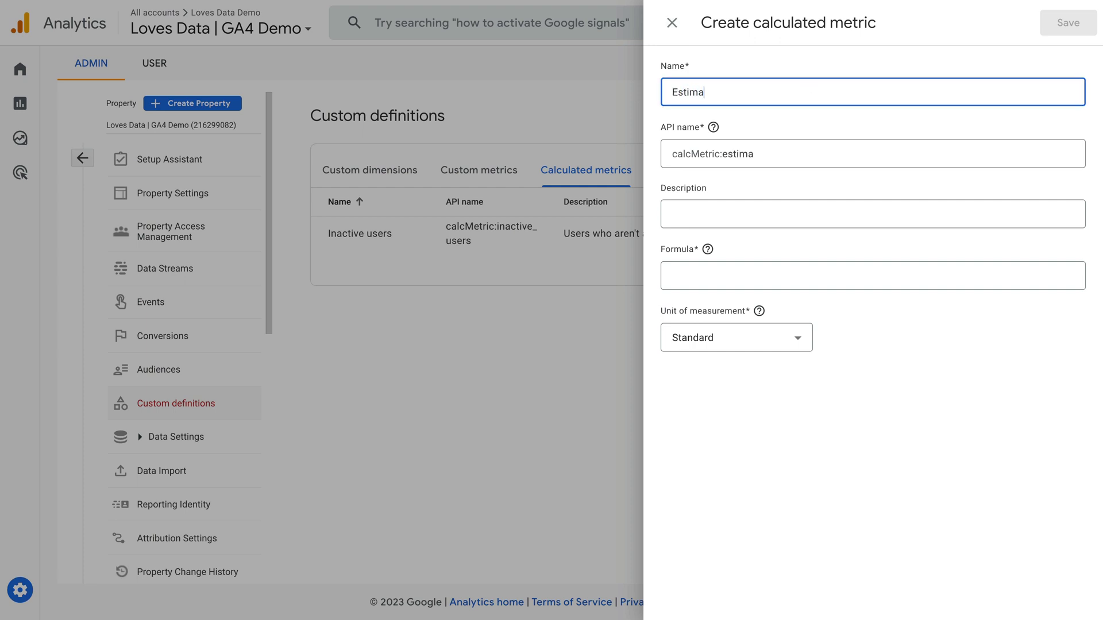
type("ted profit")
left_click(818, 217)
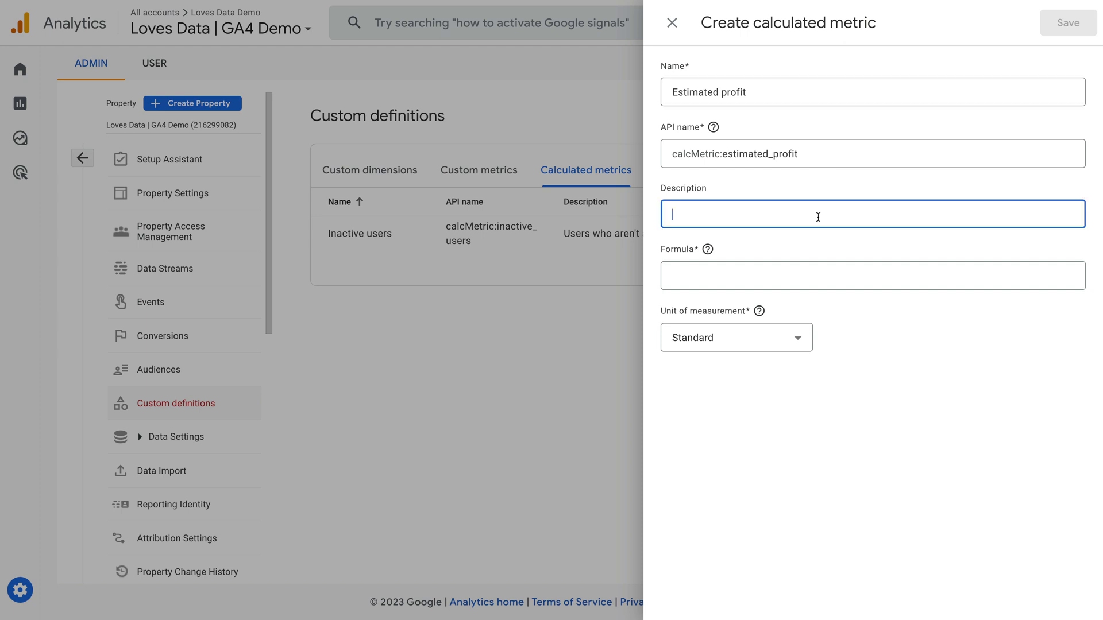
type("30% of total revenue")
left_click(827, 236)
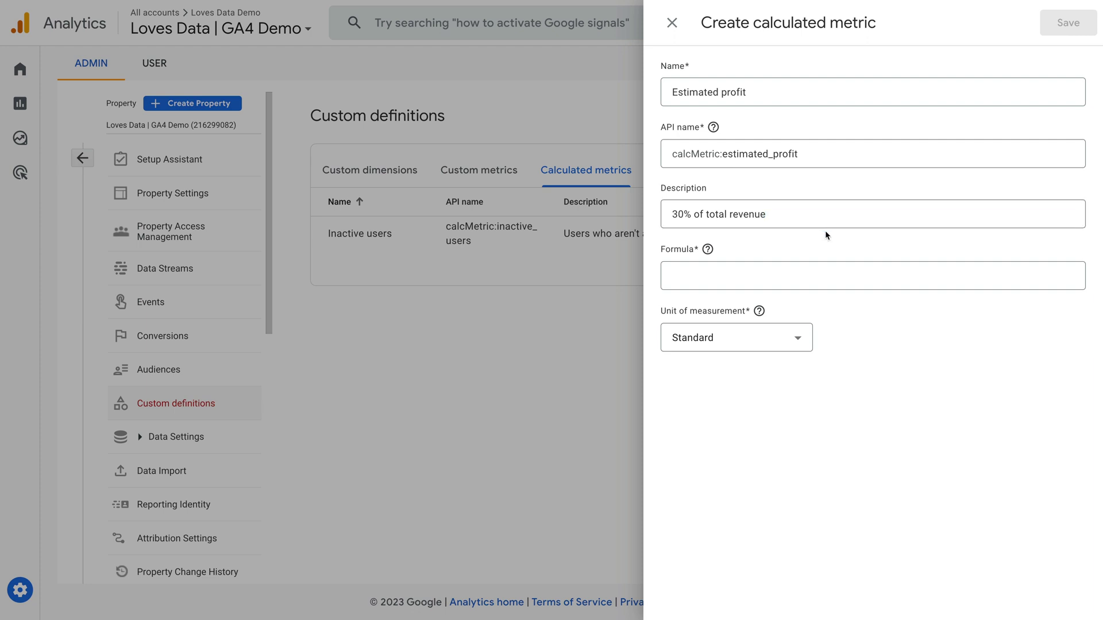
- Set its formula to {Total revenue}*0.2 with Currency as the unit, and save it
left_click(766, 274)
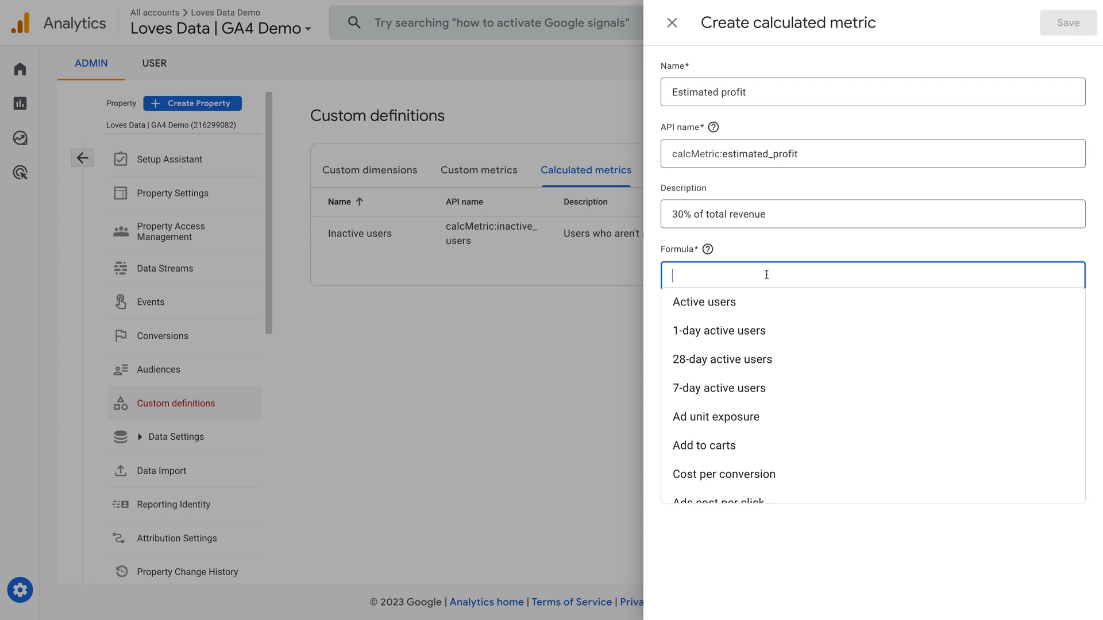
type("total")
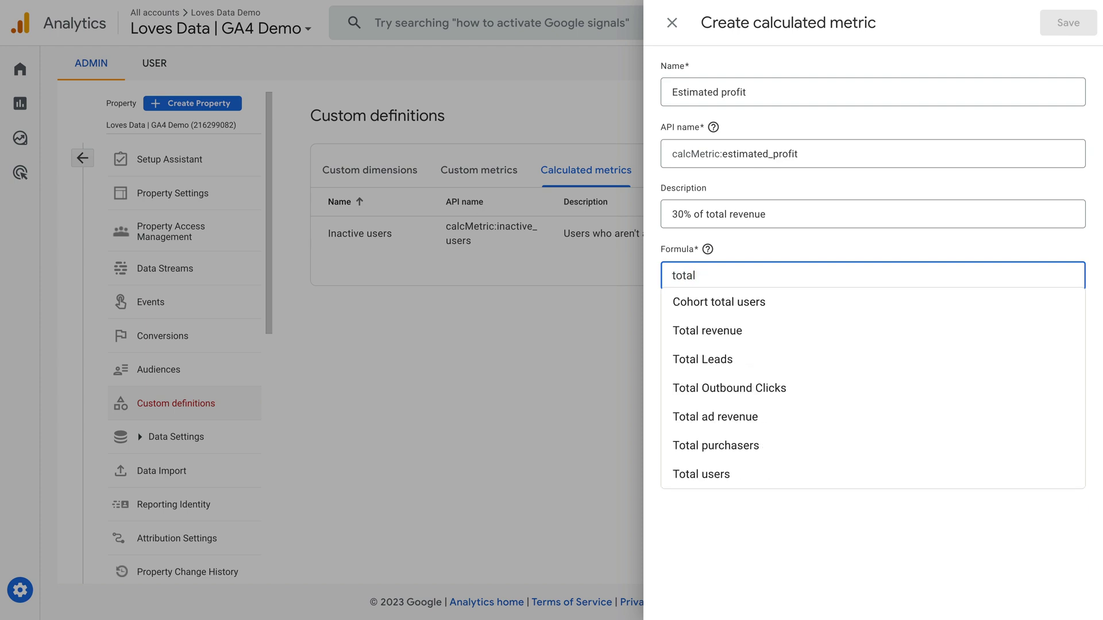
left_click(766, 334)
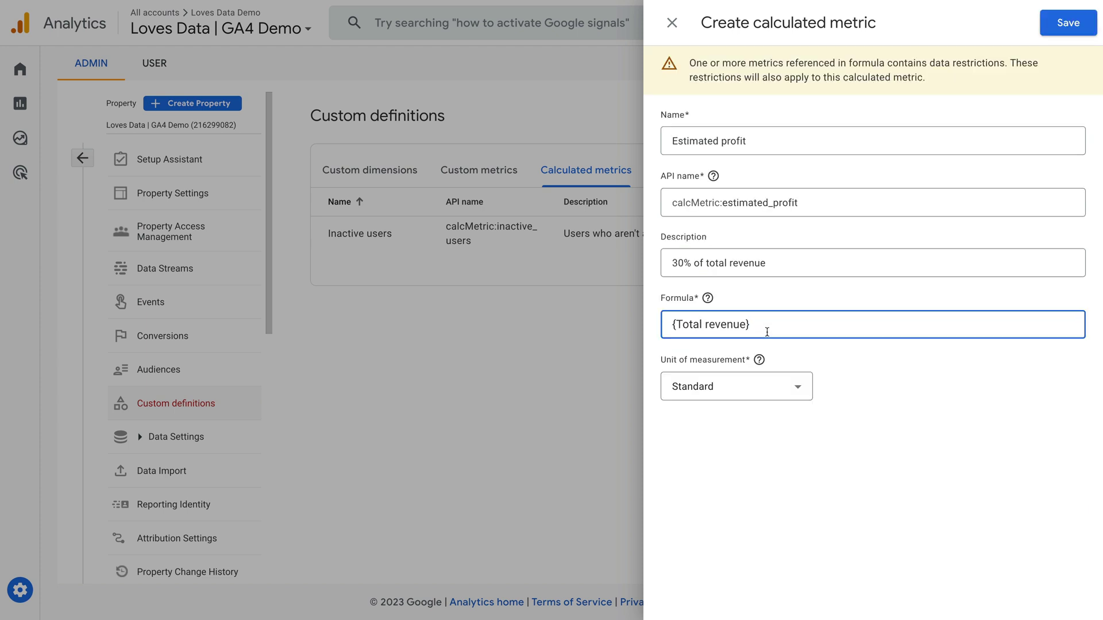
type("*")
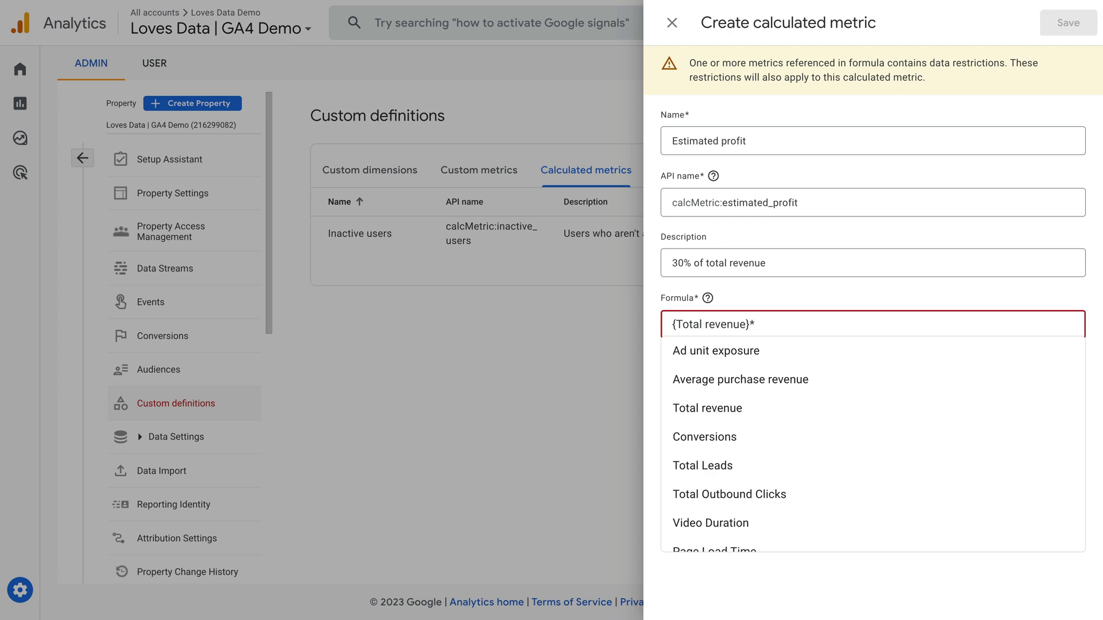
type("0.2")
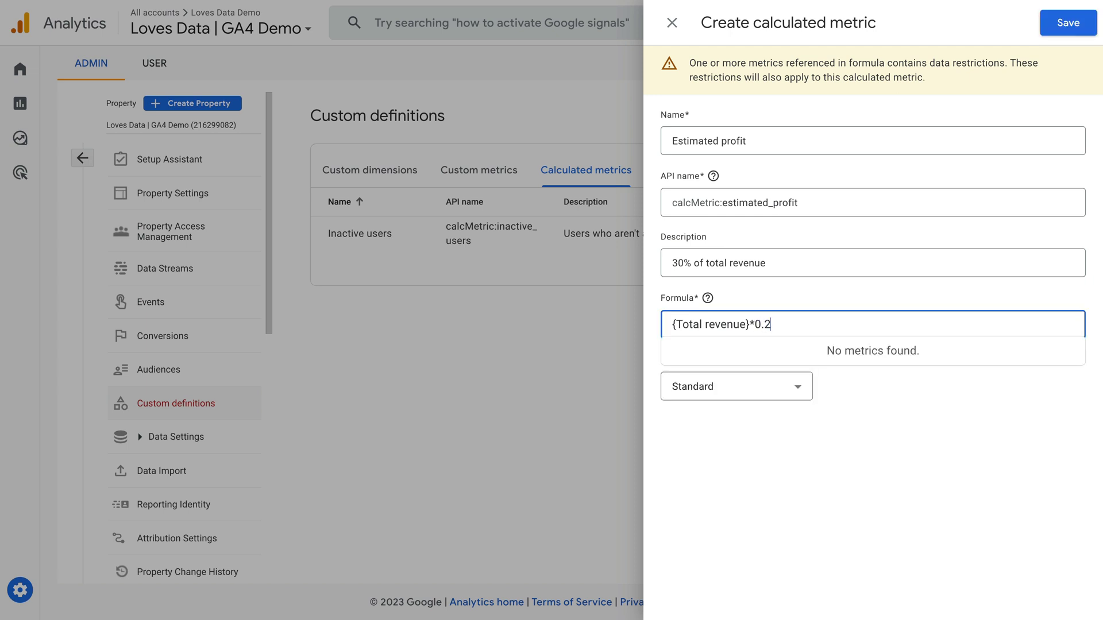
left_click(877, 383)
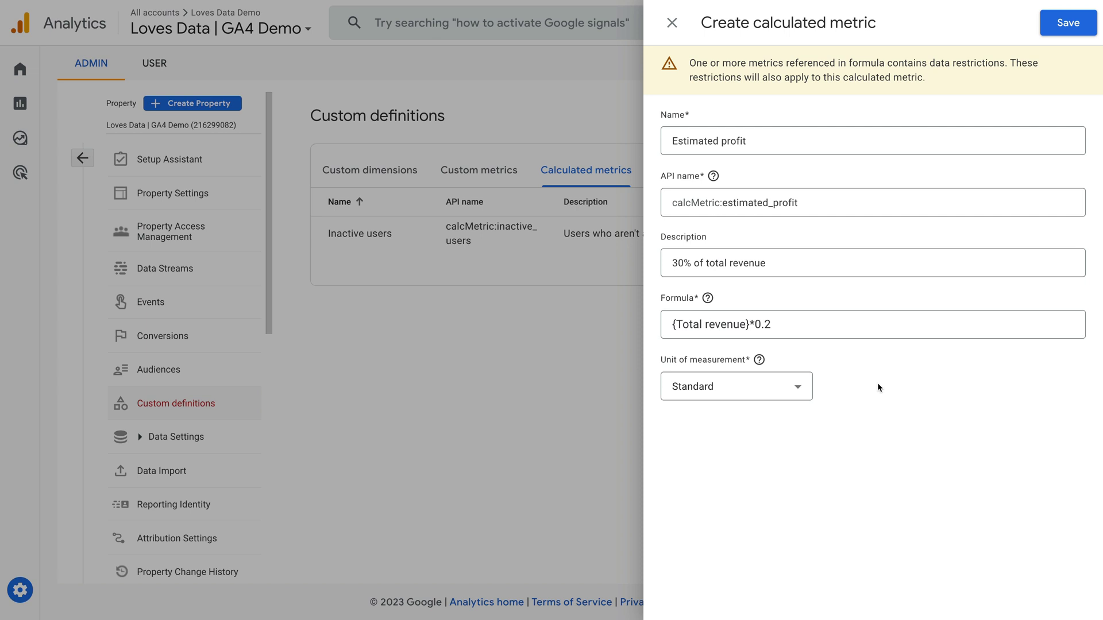
left_click(789, 388)
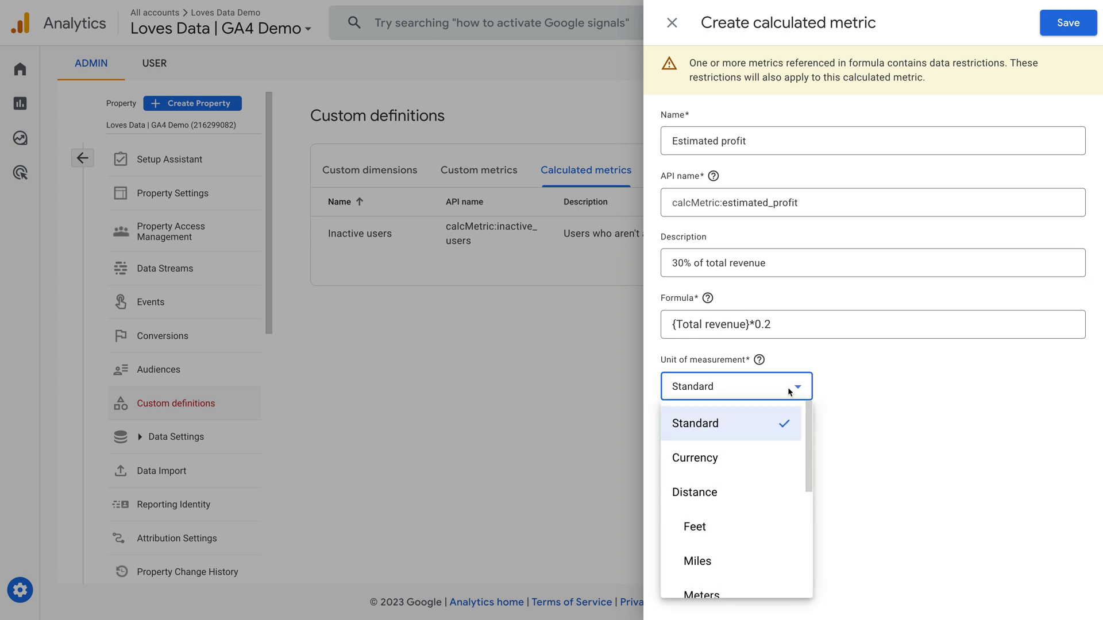
left_click(744, 458)
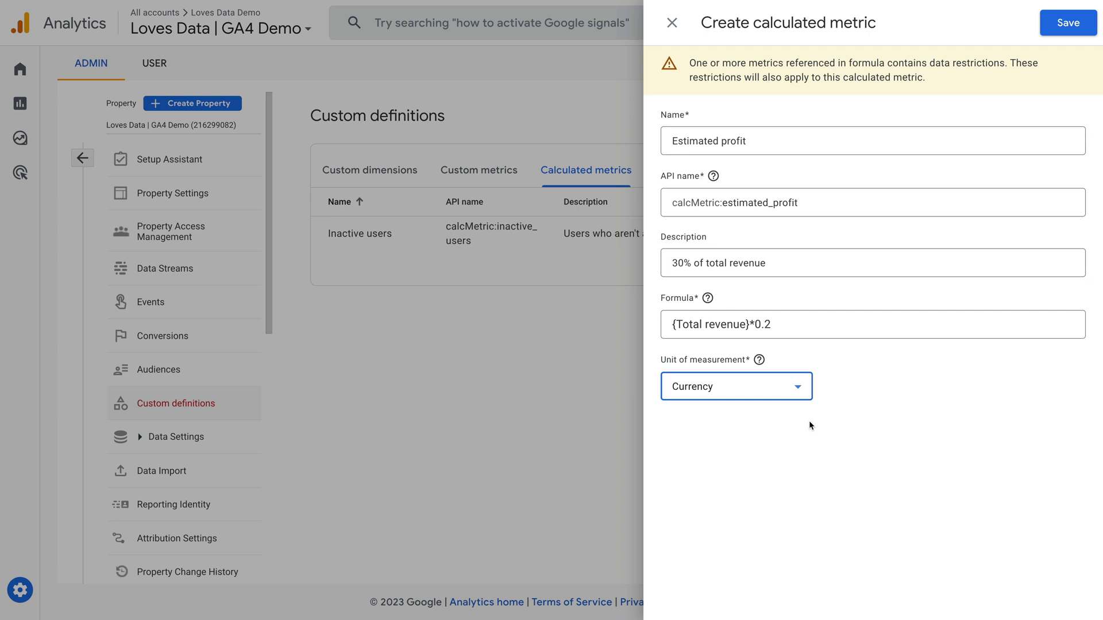
left_click(1068, 26)
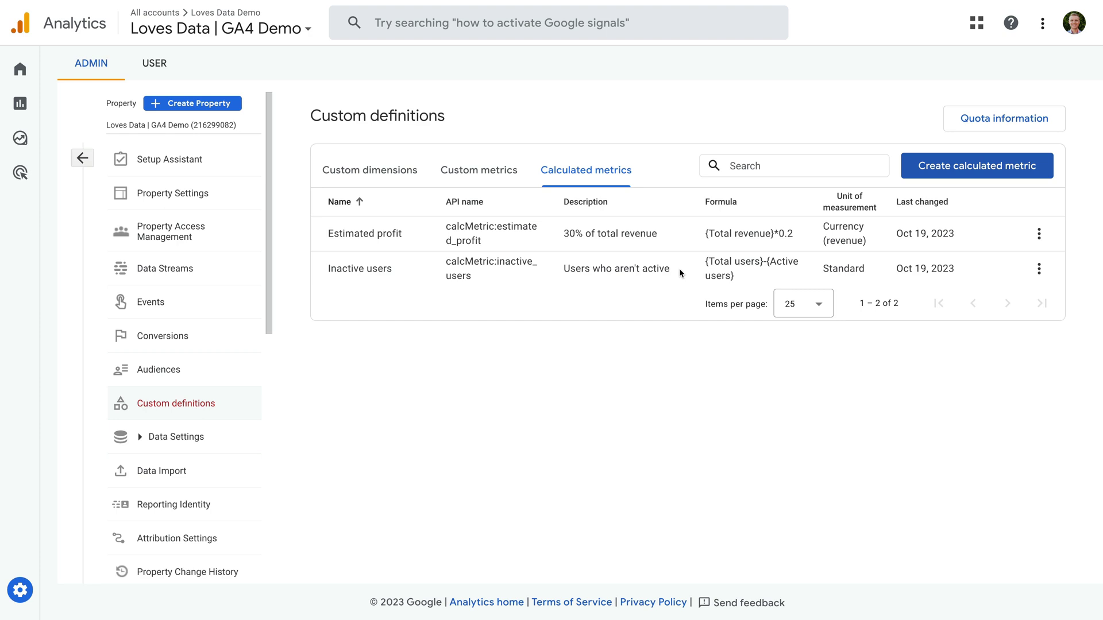
- Discard a draft {Conversions}/total users metric and view the custom definitions quota information
left_click(921, 171)
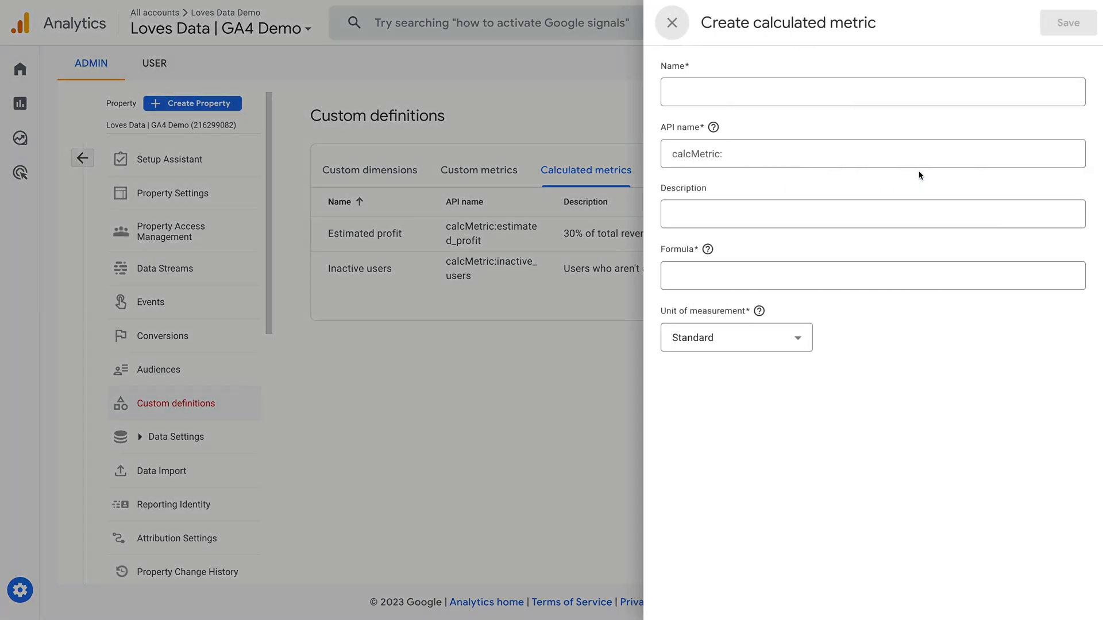
left_click(763, 274)
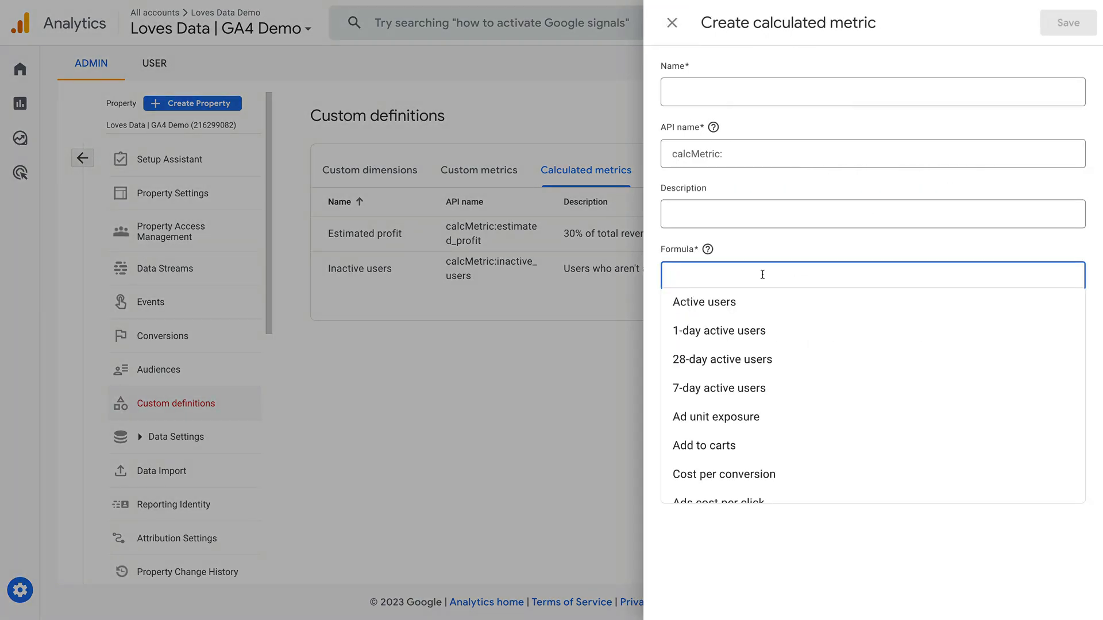
type("Conversion")
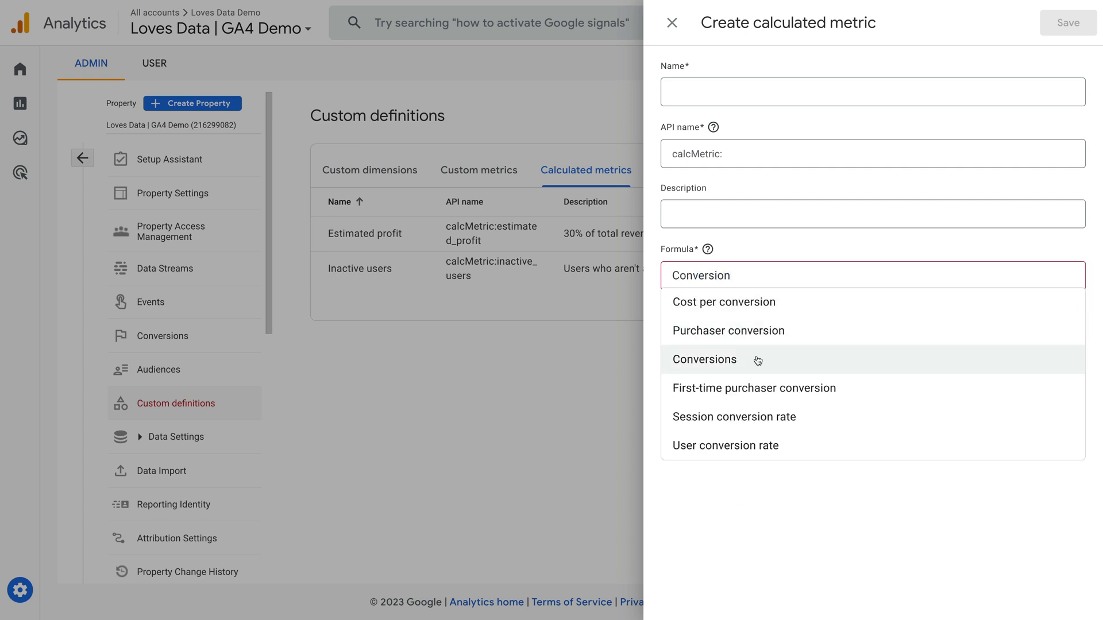
left_click(758, 359)
type("/t")
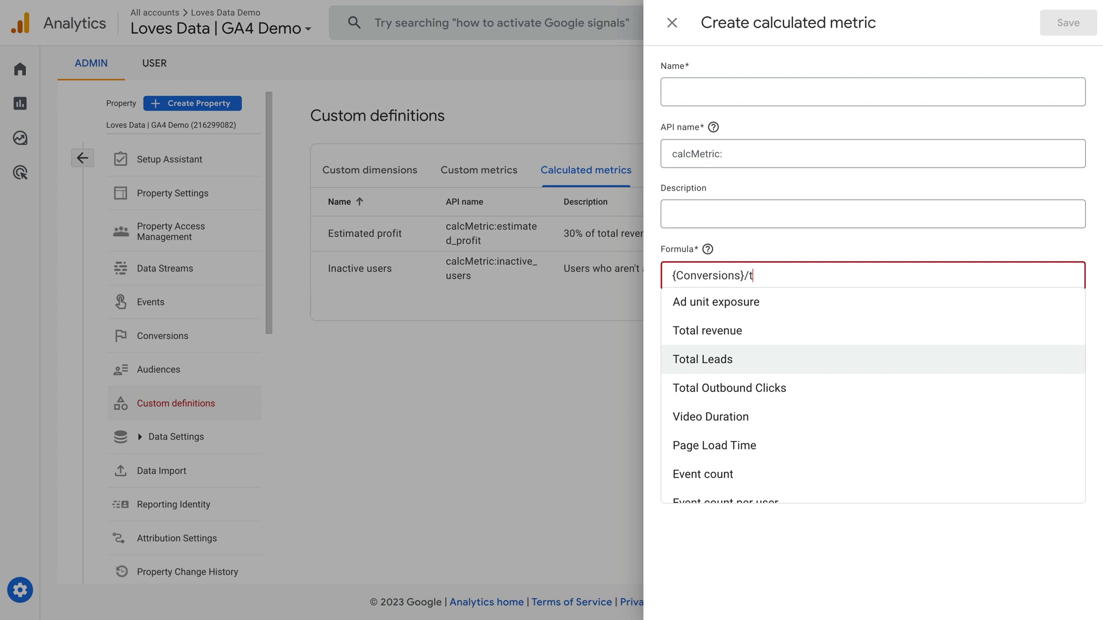
type("otal users")
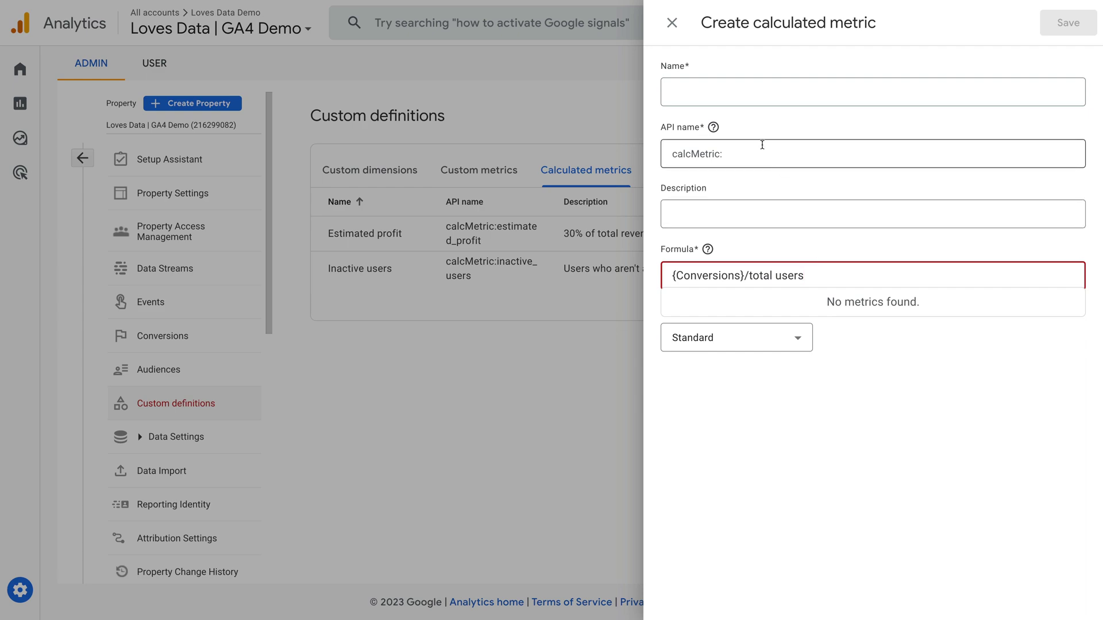
left_click(671, 22)
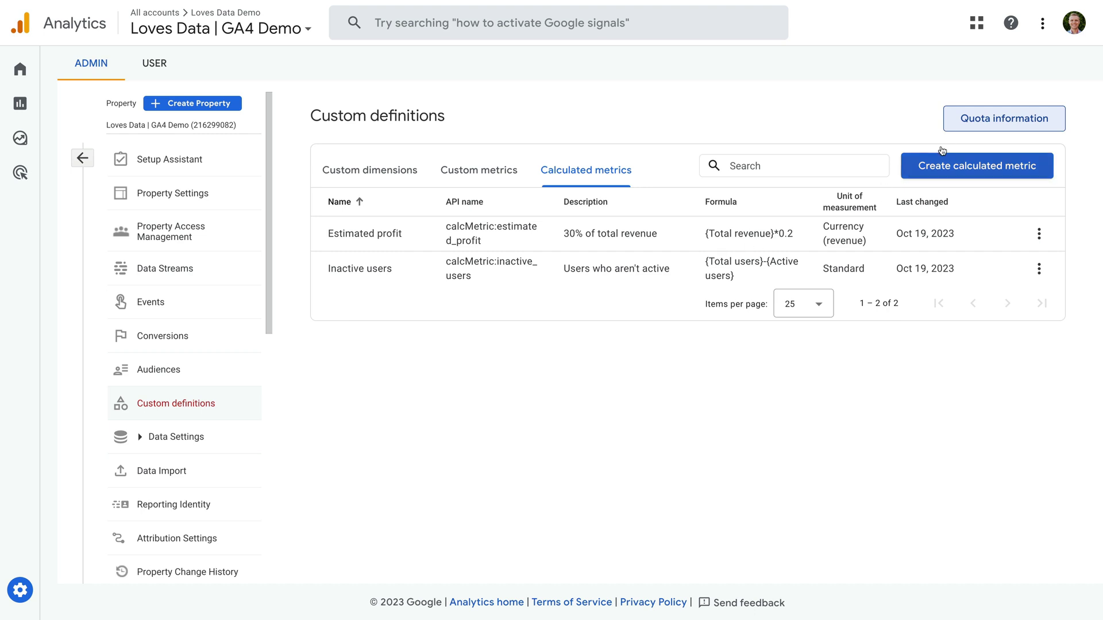
left_click(968, 122)
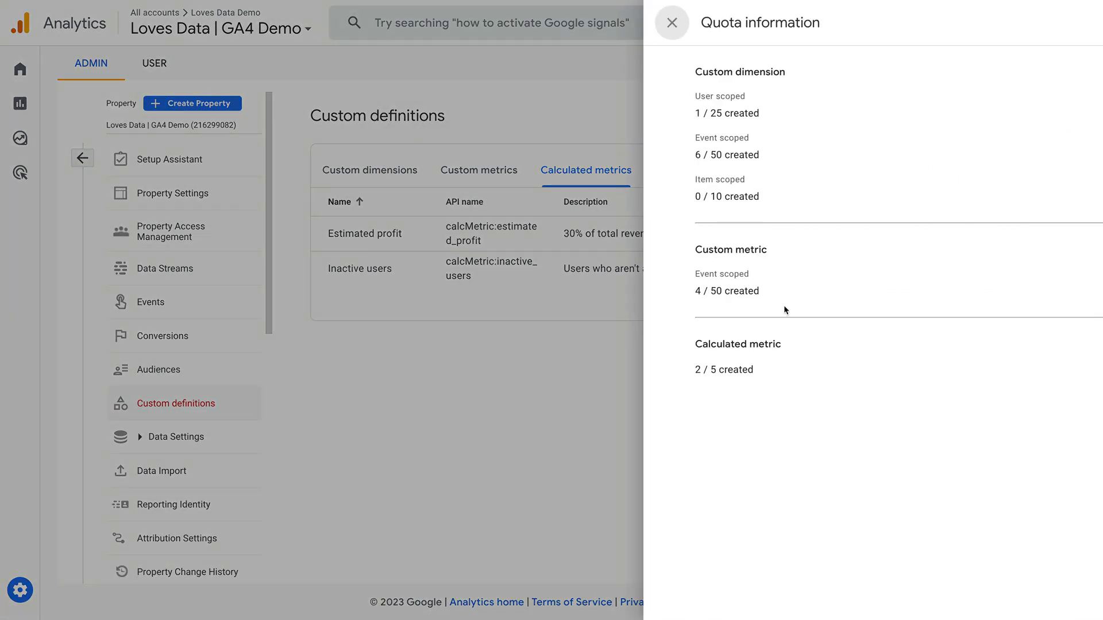
- Highlight the '2 / 5 created' calculated metric quota, then close the Quota information panel
left_click_drag(696, 370, 759, 372)
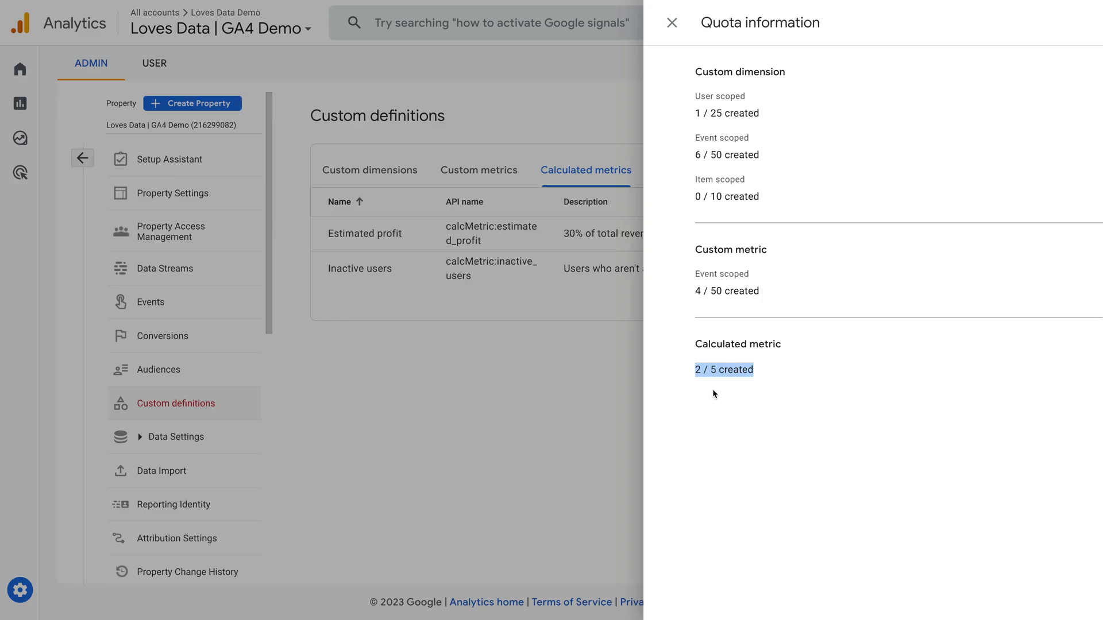
left_click(573, 367)
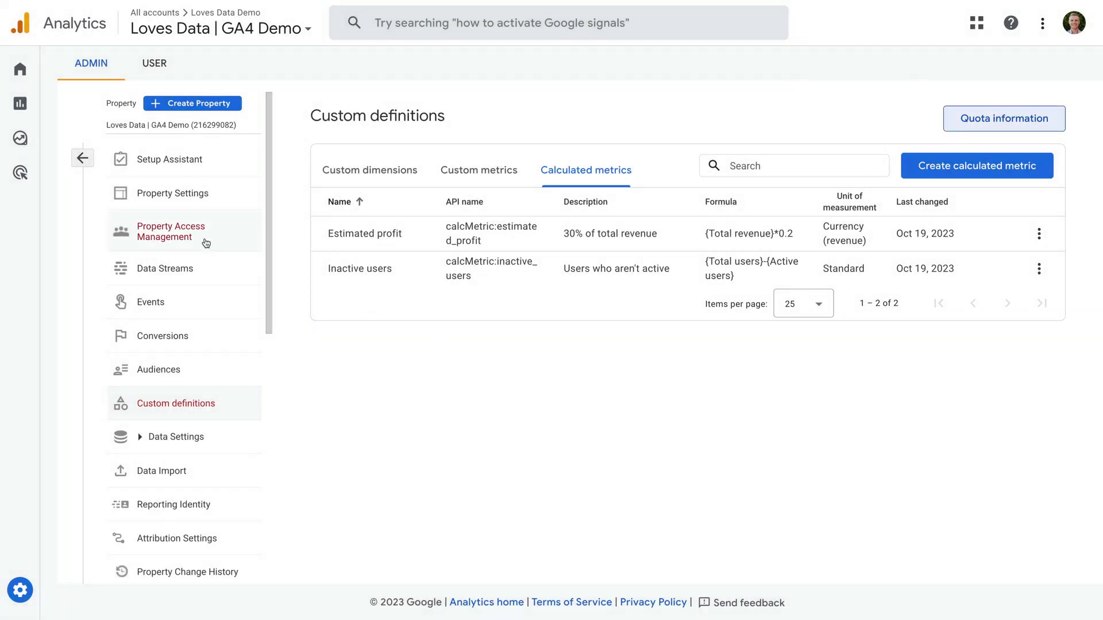
- Navigate to Reports > Acquisition > Traffic acquisition
left_click(32, 104)
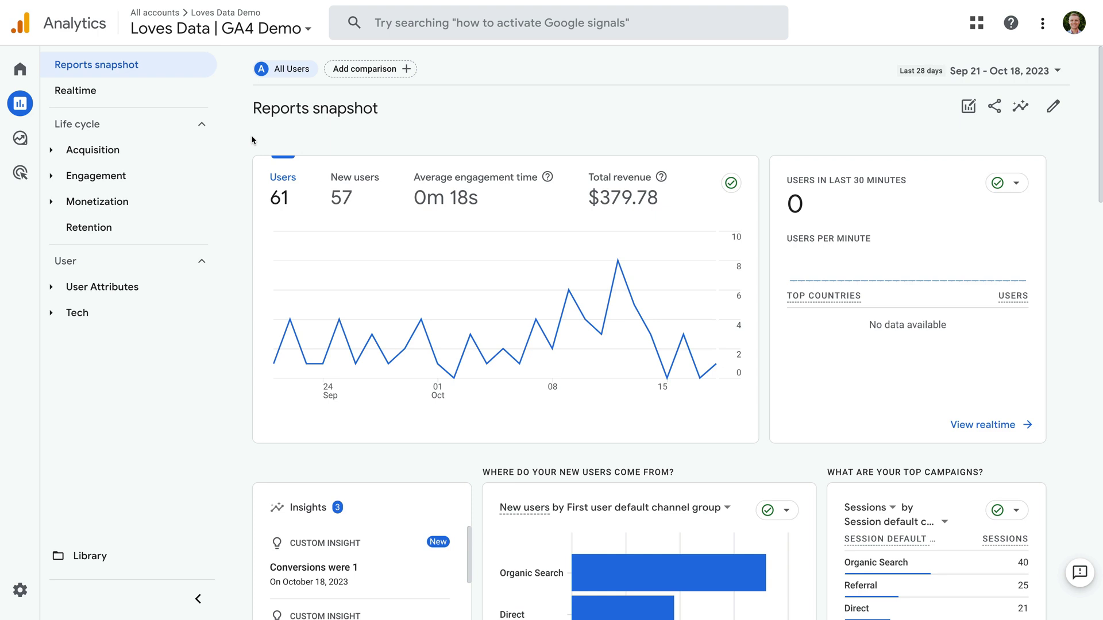
left_click(154, 157)
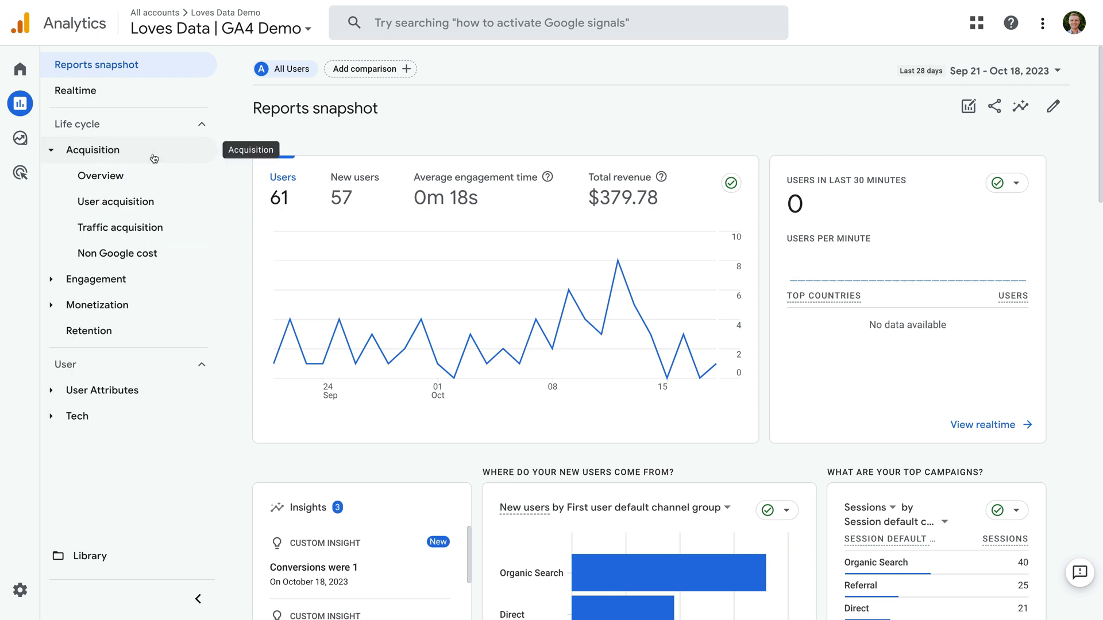
left_click(165, 228)
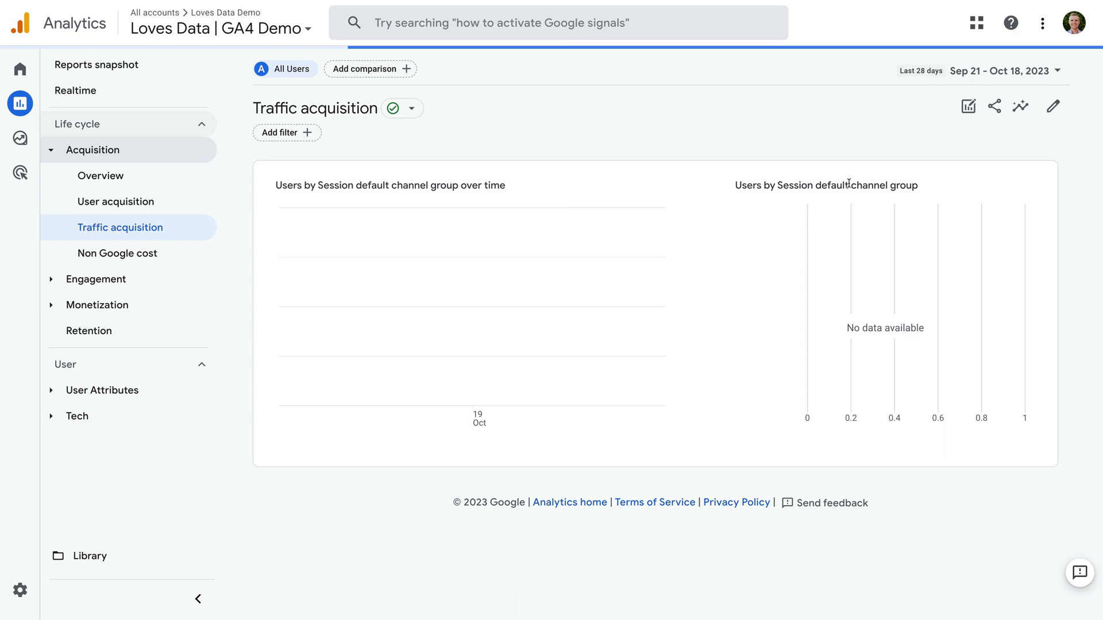
- Add Estimated profit to the report's customized metrics, then go back without applying it
left_click(1054, 107)
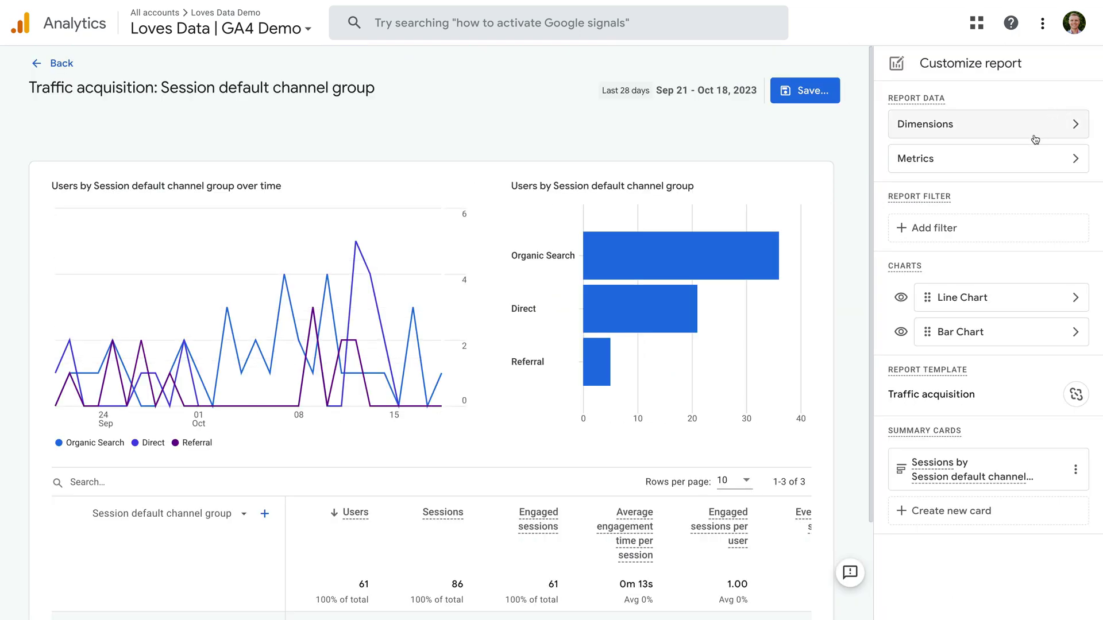
left_click(952, 163)
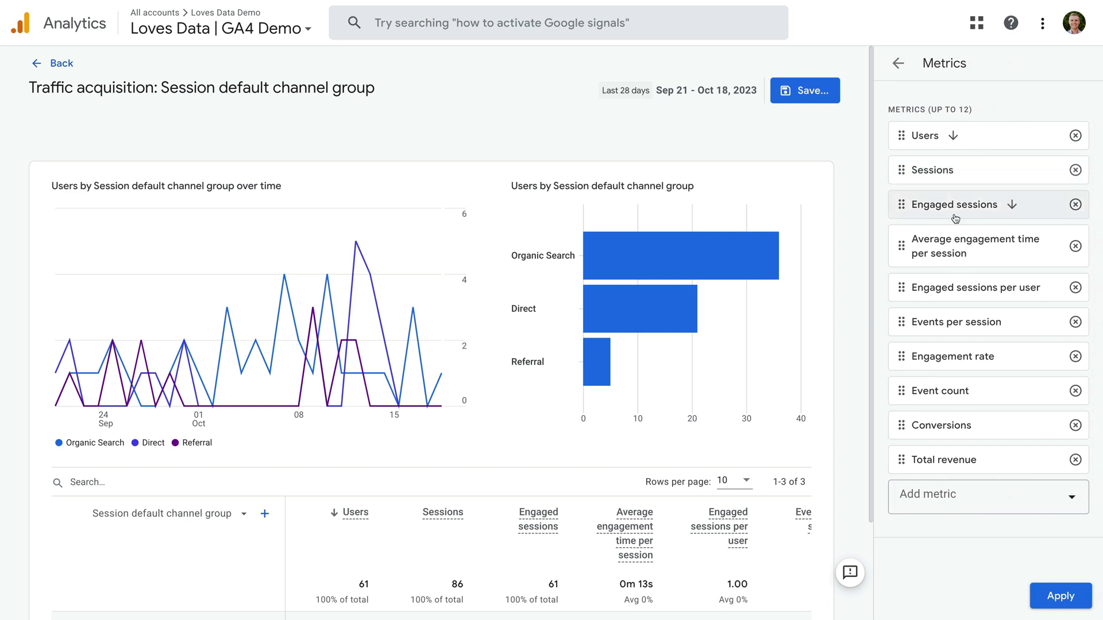
left_click(992, 495)
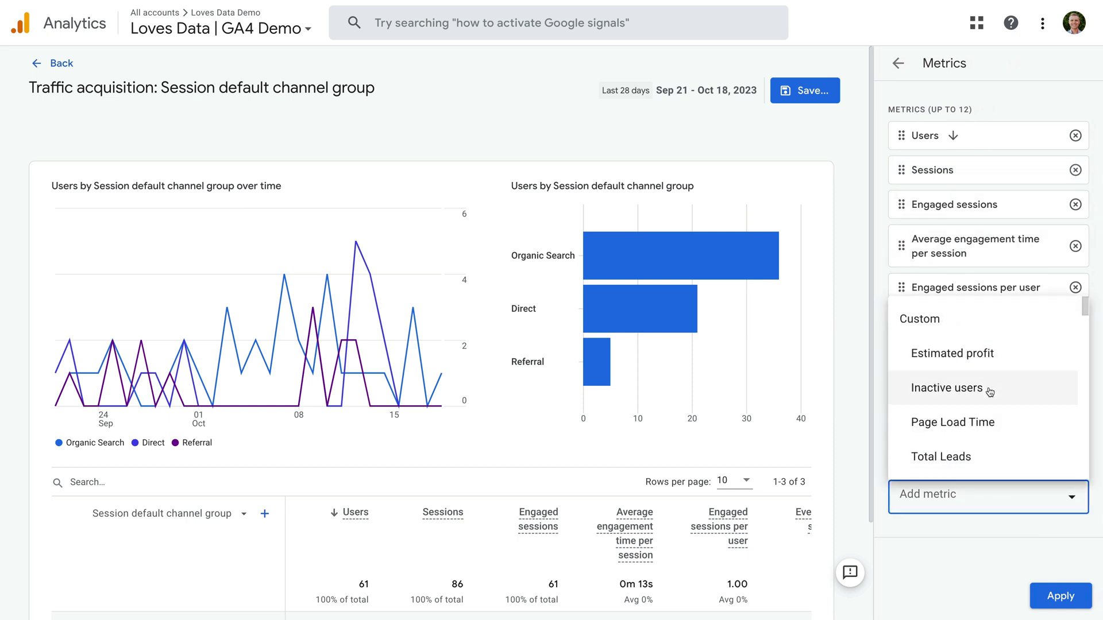
left_click(996, 358)
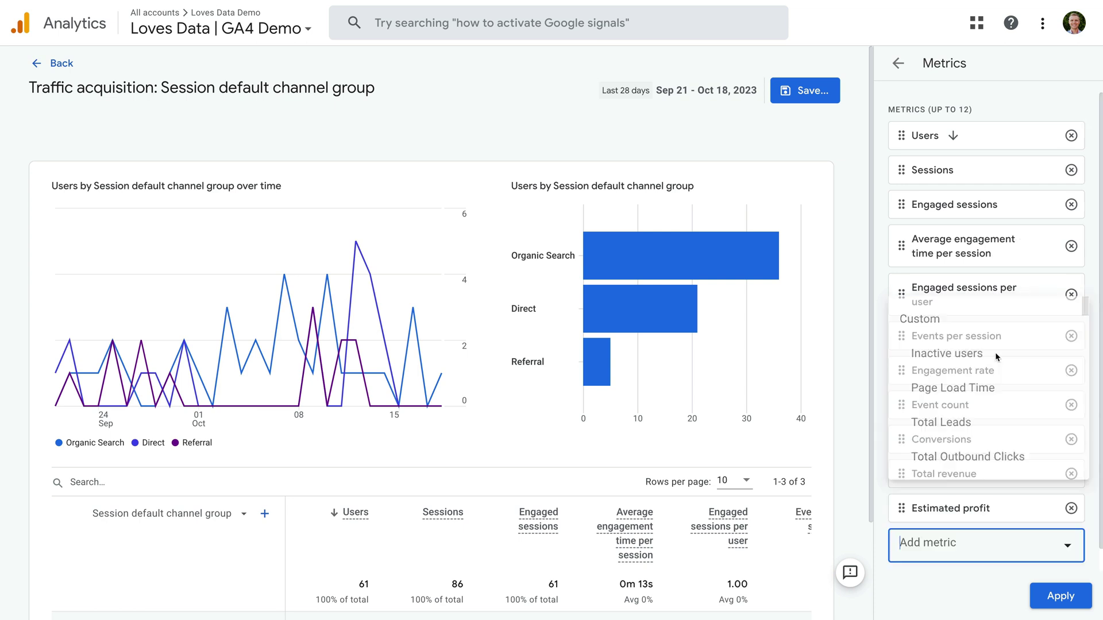
scroll(1012, 457, "down", 1)
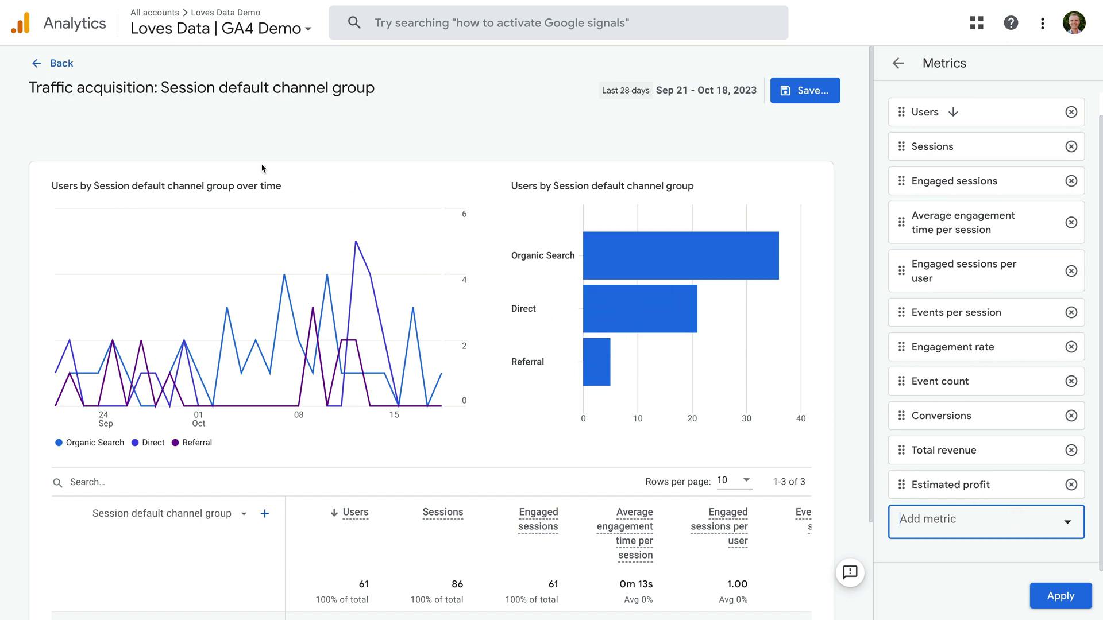
left_click(67, 64)
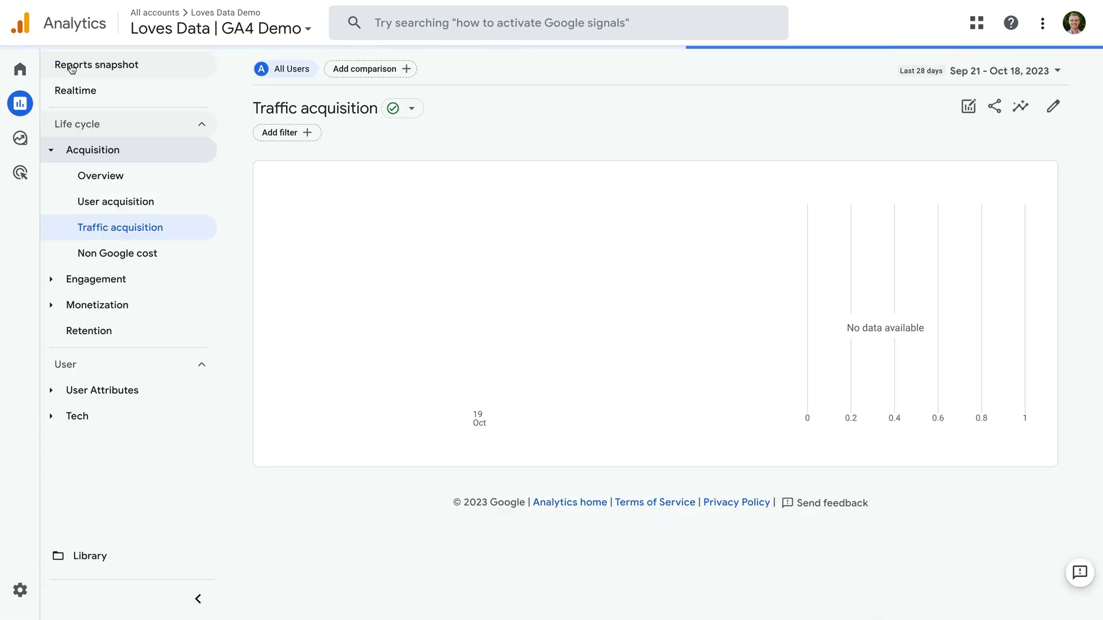
- Create a blank free-form exploration and name it 'Calculated Metrics'
left_click(32, 145)
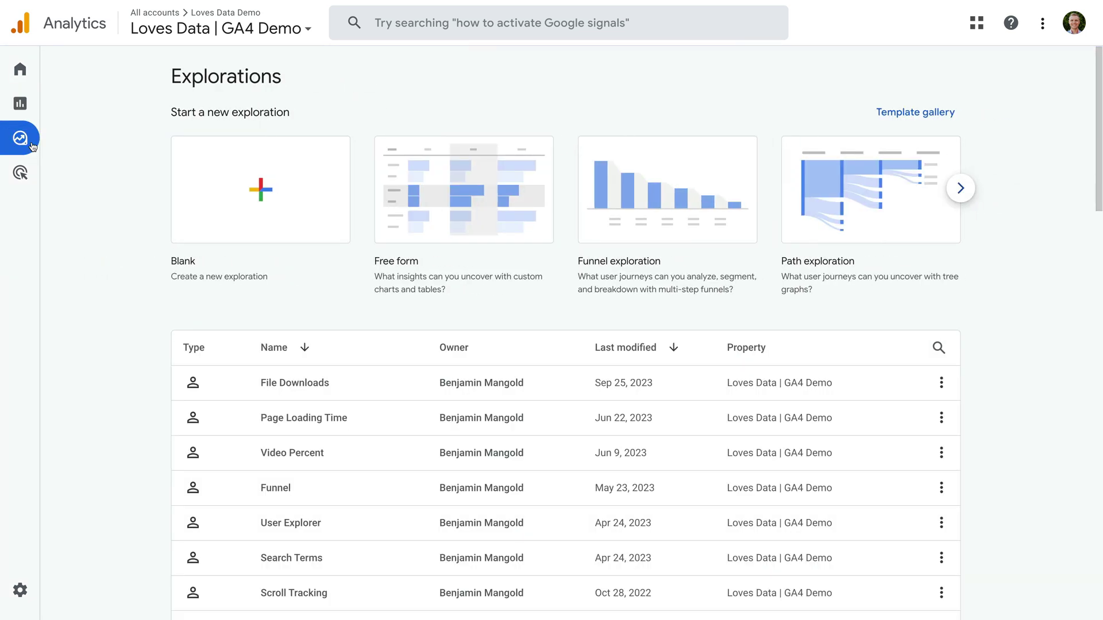
left_click(291, 189)
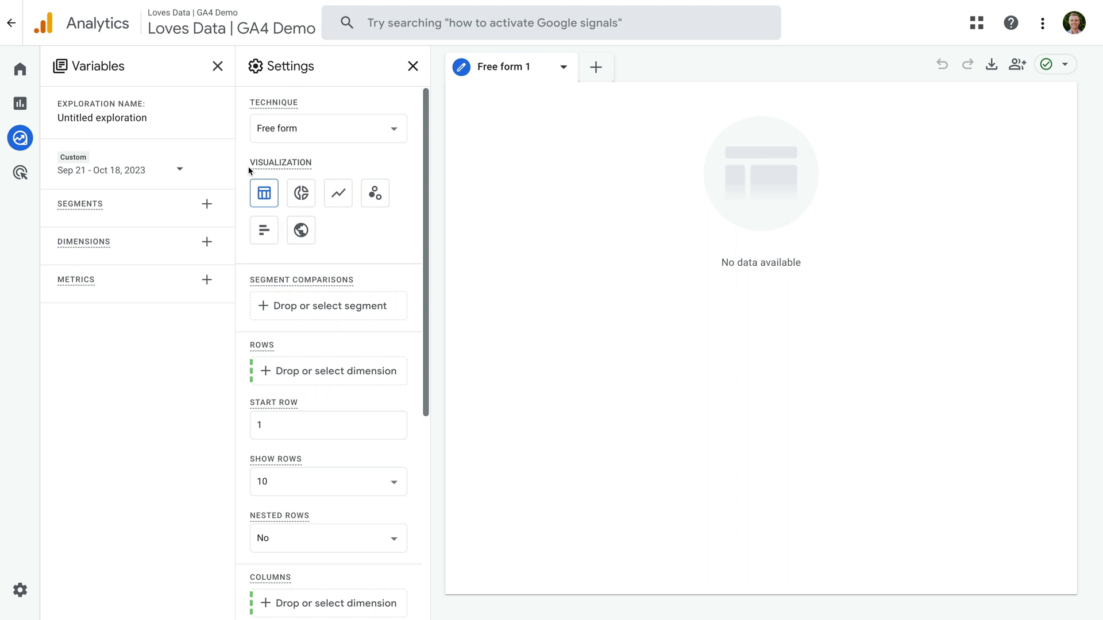
left_click(118, 121)
type("Calculated Metrics")
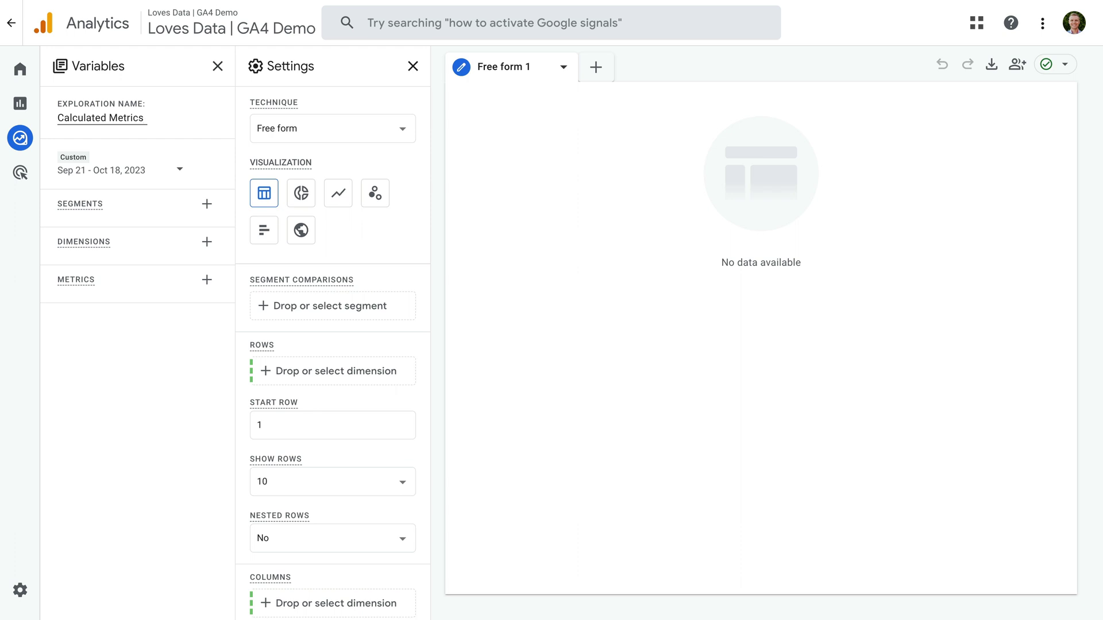
left_click(223, 145)
- Select the custom metrics Estimated profit and Inactive users for import
left_click(207, 281)
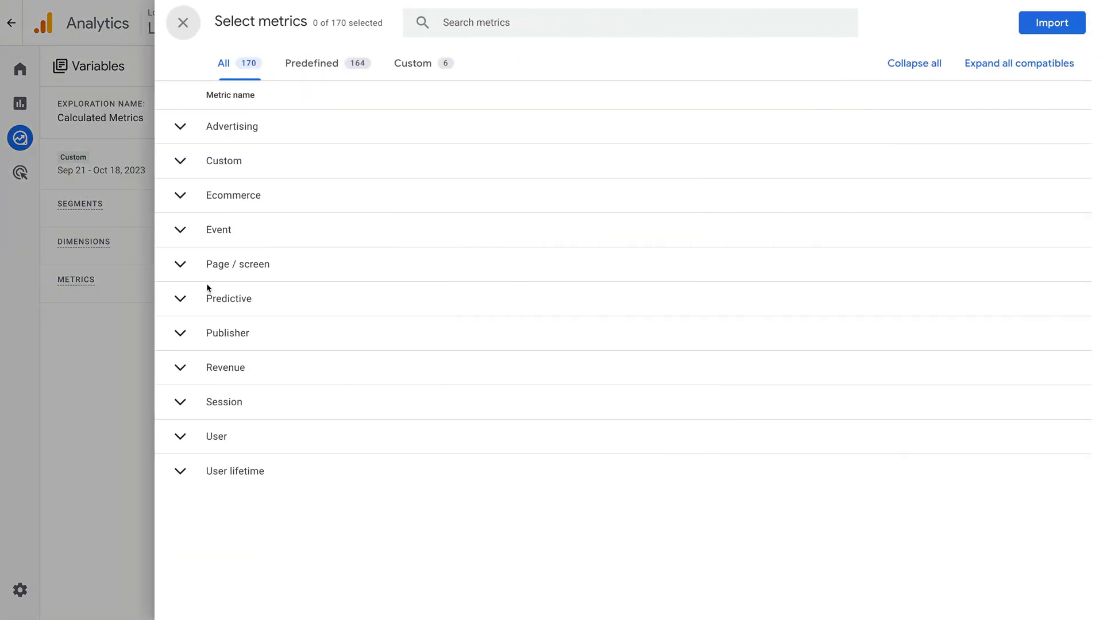
left_click(180, 161)
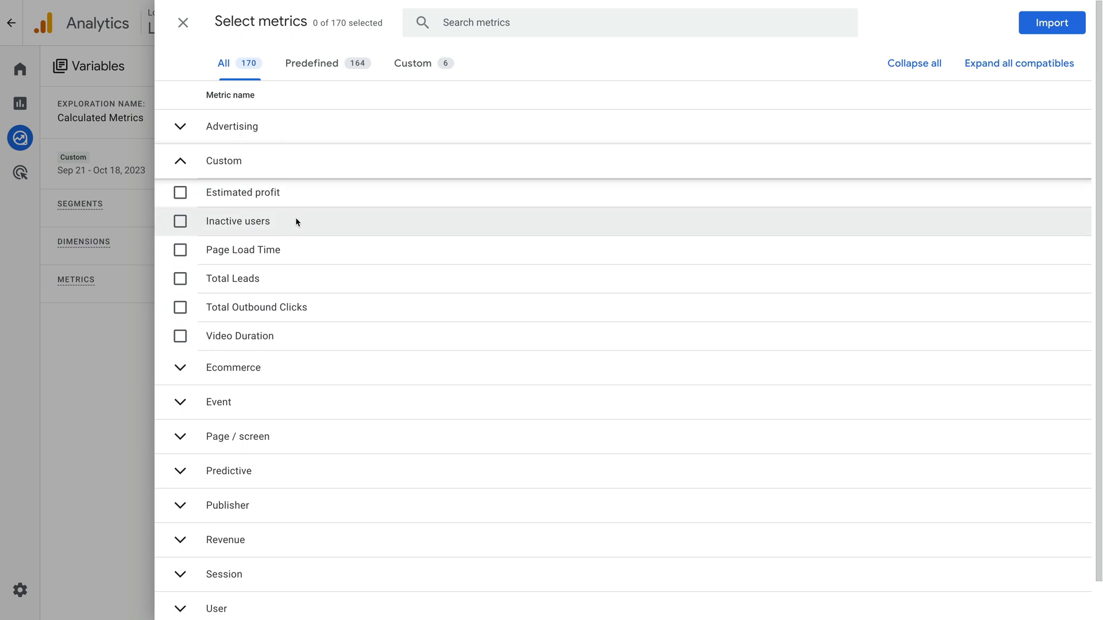
left_click(185, 196)
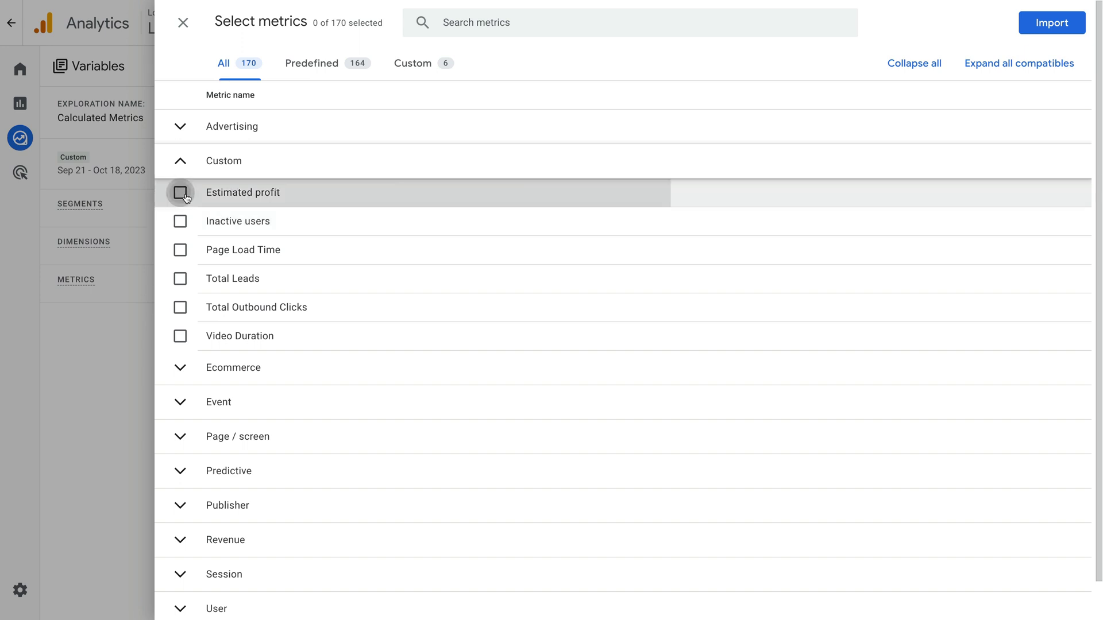
left_click(178, 225)
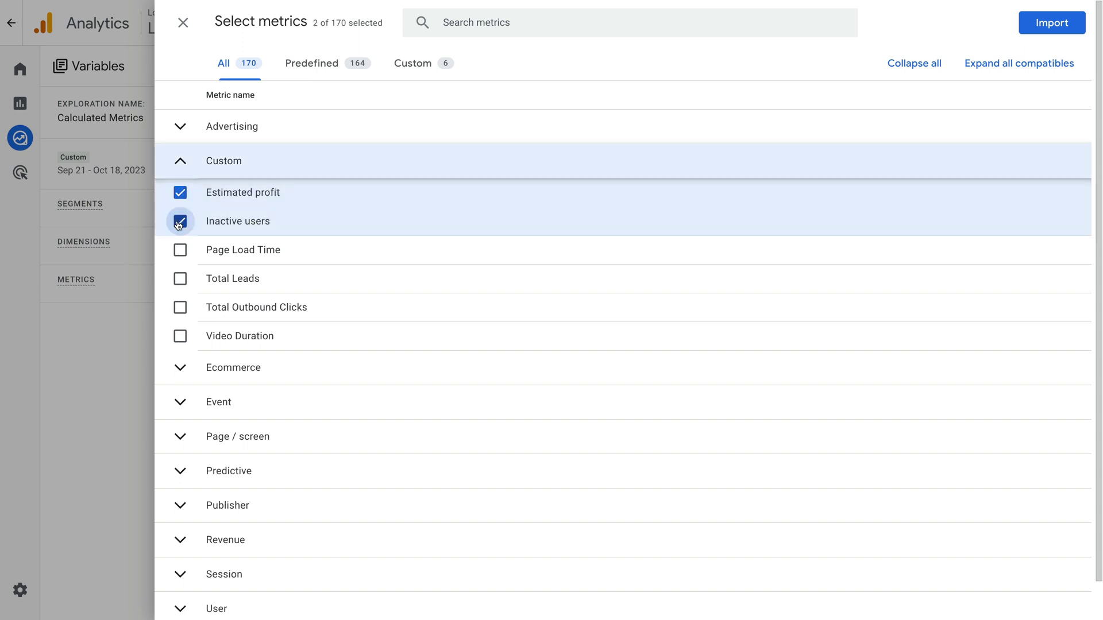
- Search for and select Total revenue, Total users and Active users, then import all five metrics
left_click(440, 28)
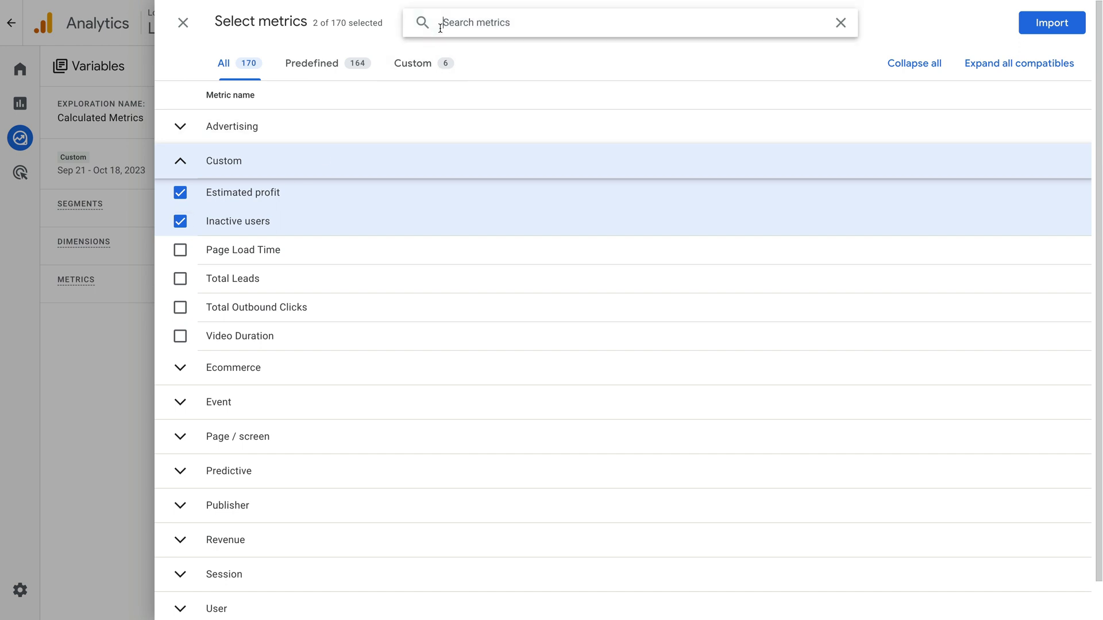
type("total revenue")
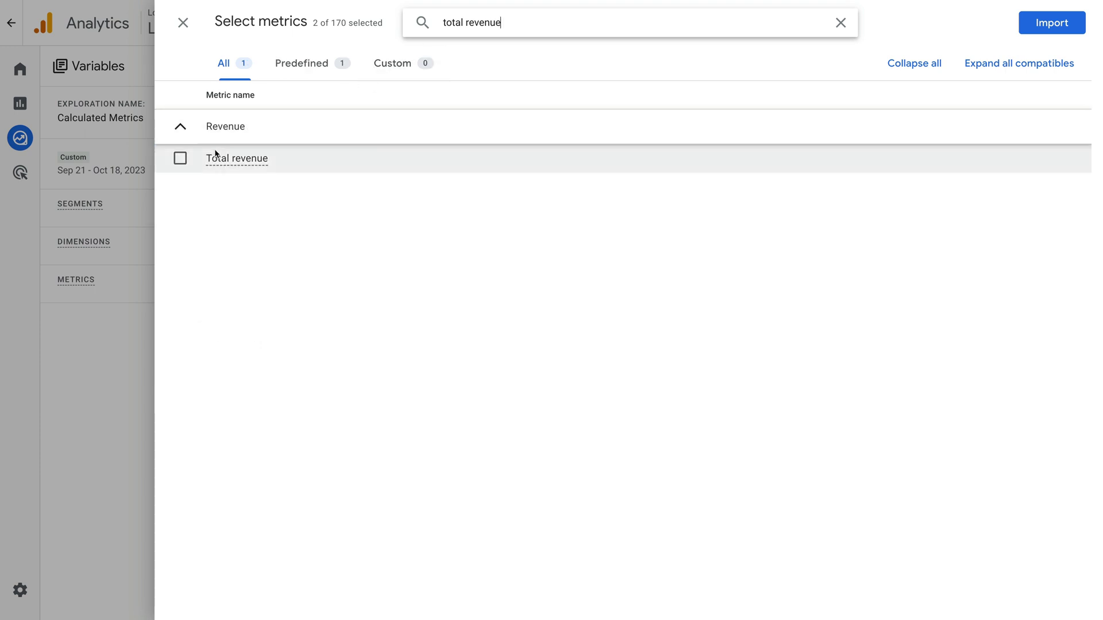
left_click(180, 158)
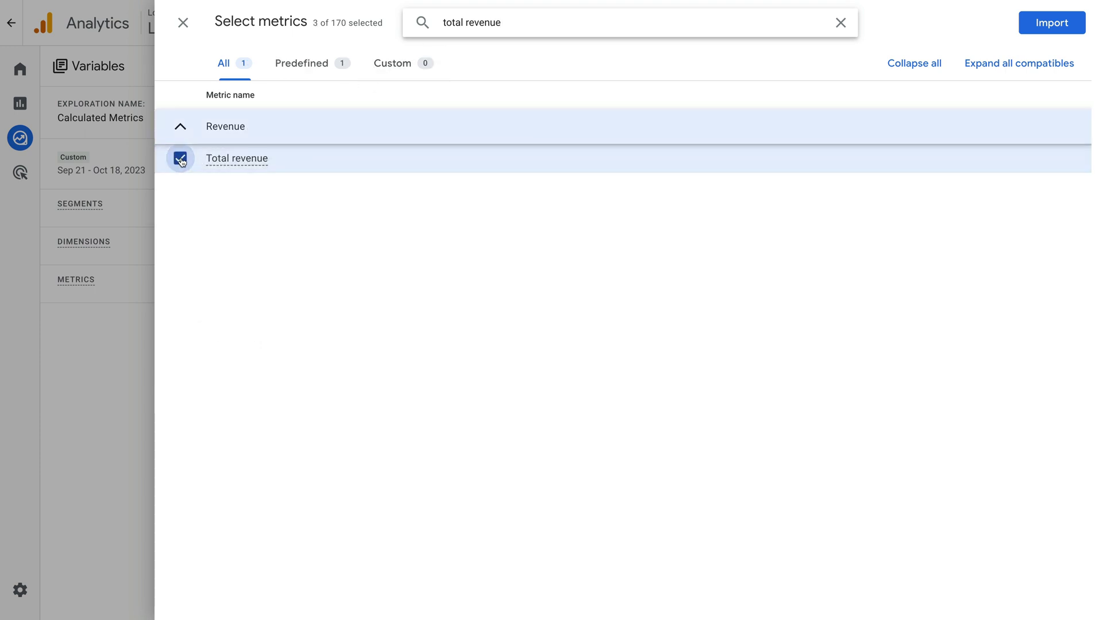
triple_click(496, 22)
type("tot")
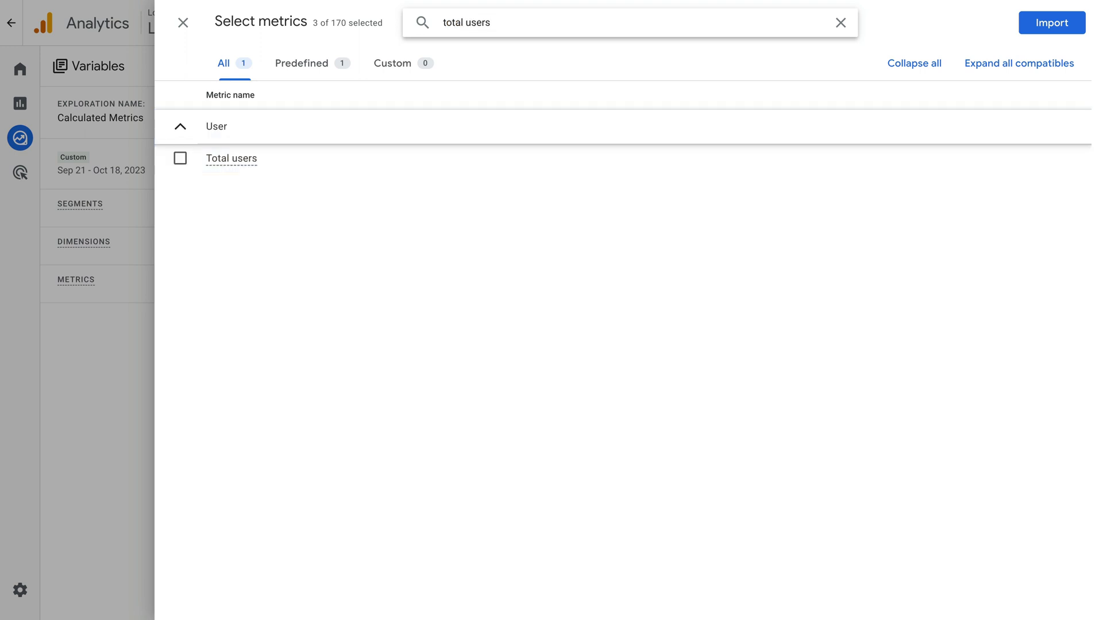
left_click(180, 159)
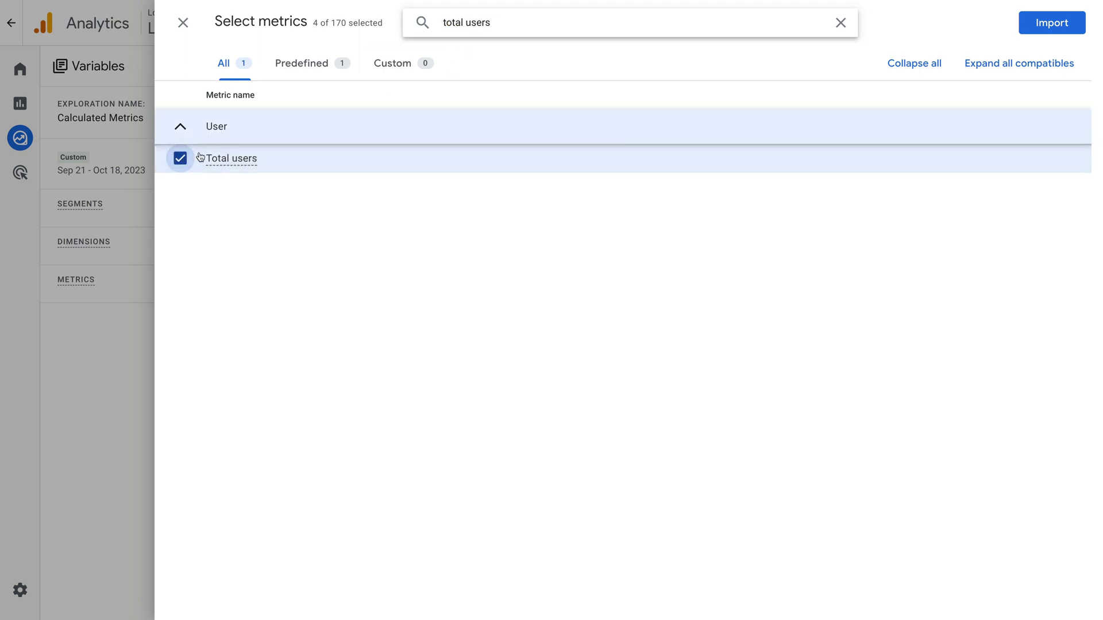
triple_click(475, 23)
type("active users")
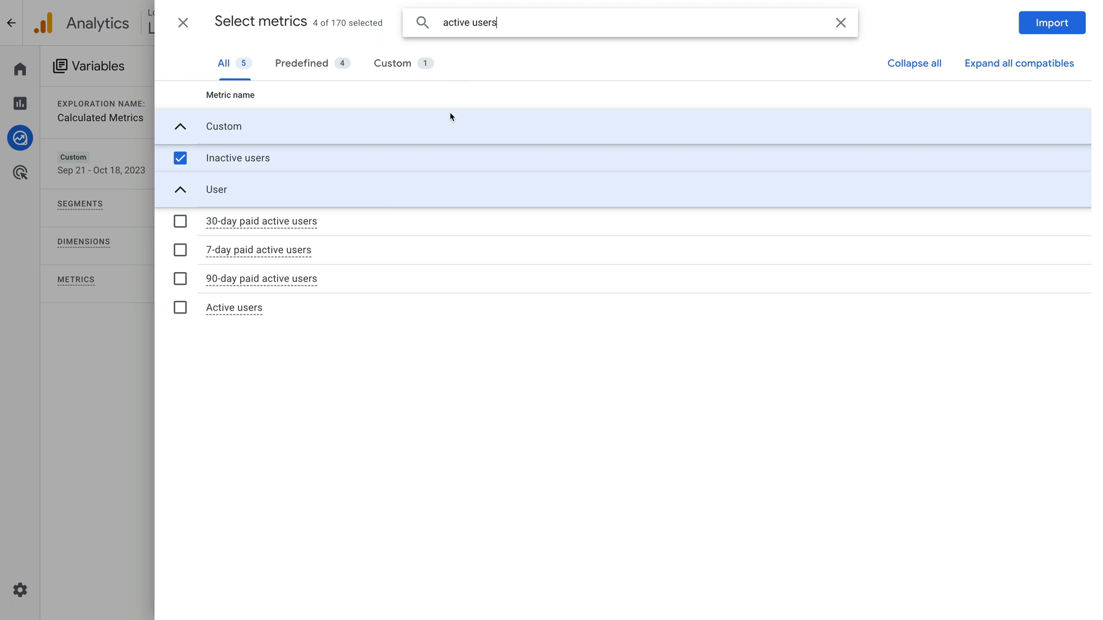
left_click(179, 310)
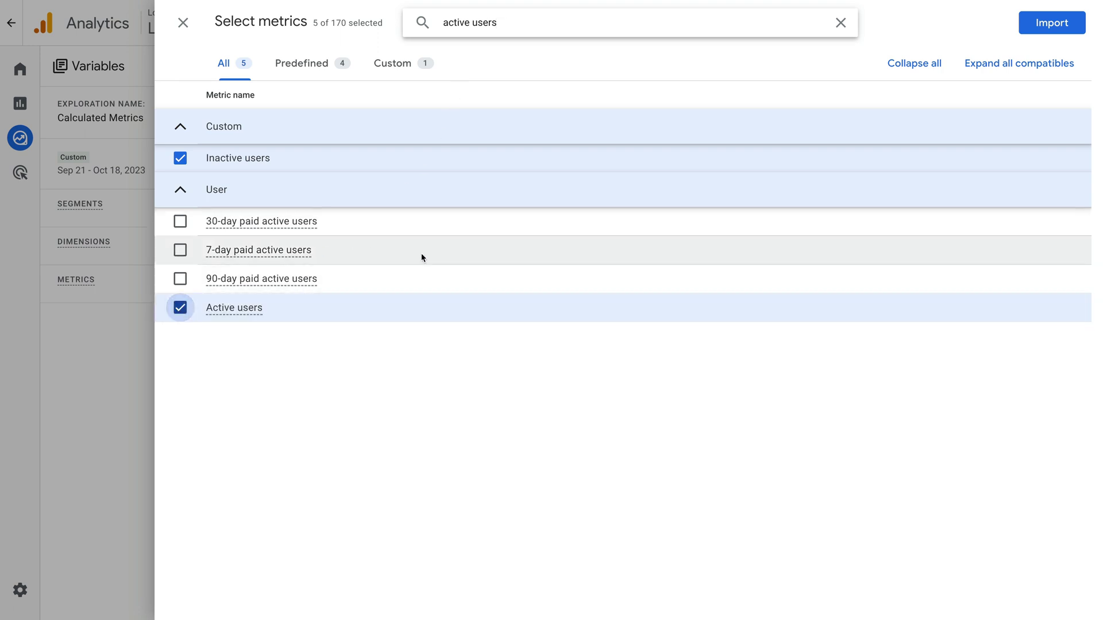
left_click(1081, 20)
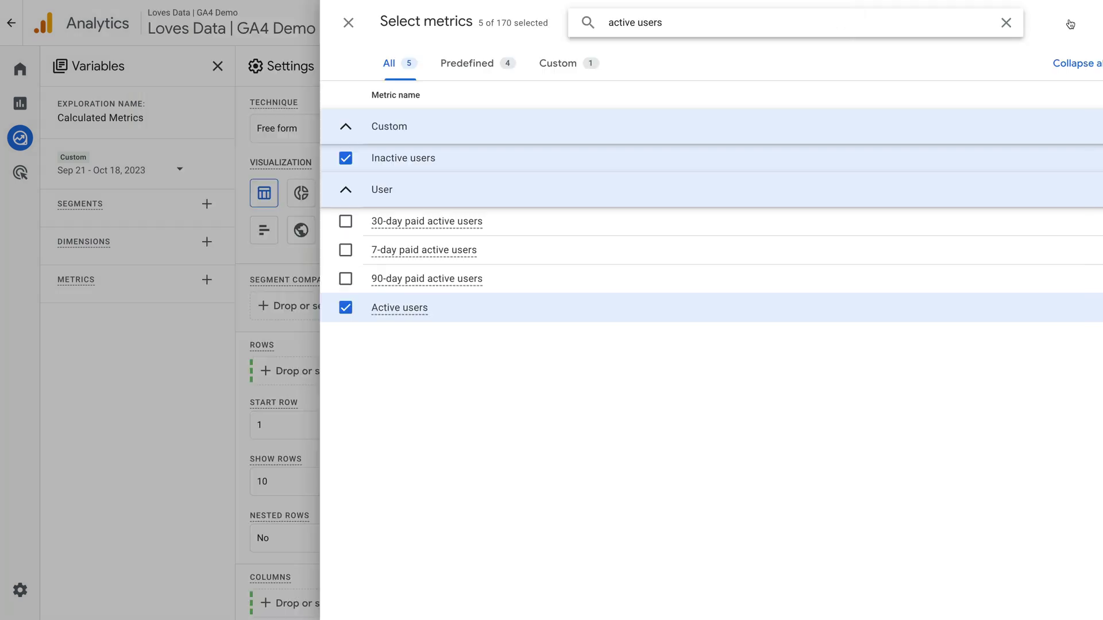
- Add Estimated profit, Inactive users, Total revenue, Total users and Active users as table columns, then go to Admin
mouse_move(153, 318)
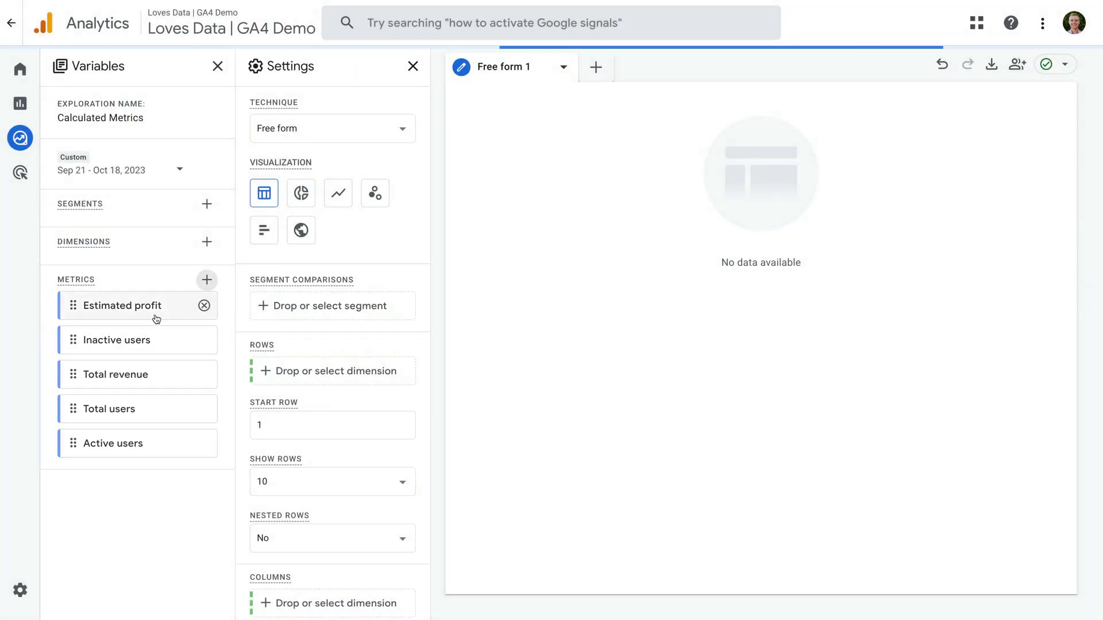
double_click(155, 319)
double_click(160, 337)
double_click(167, 377)
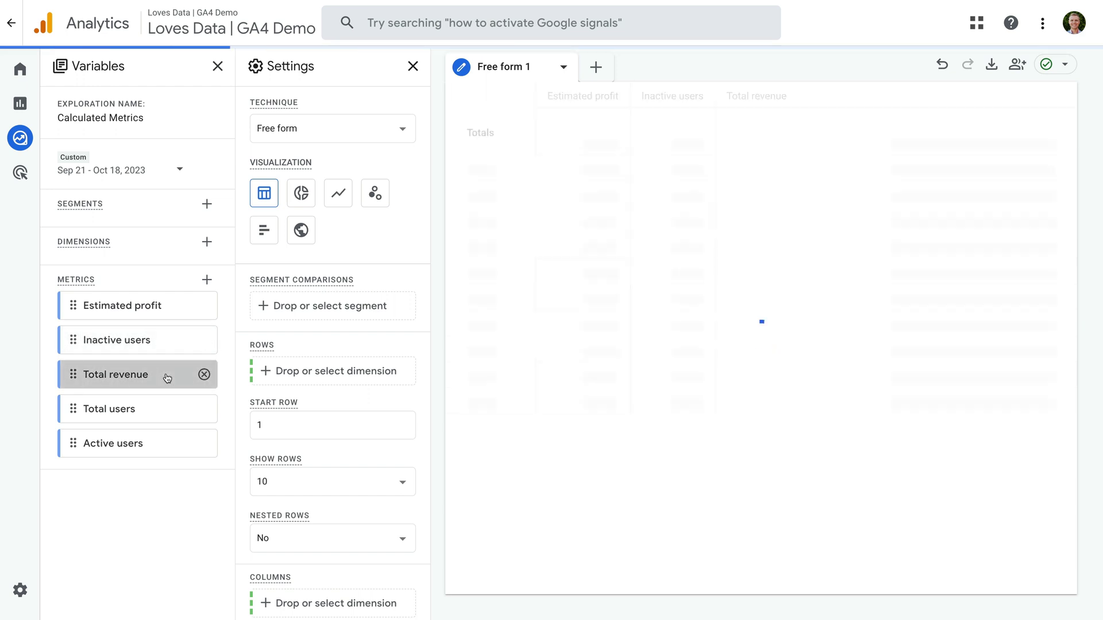
double_click(179, 410)
double_click(177, 447)
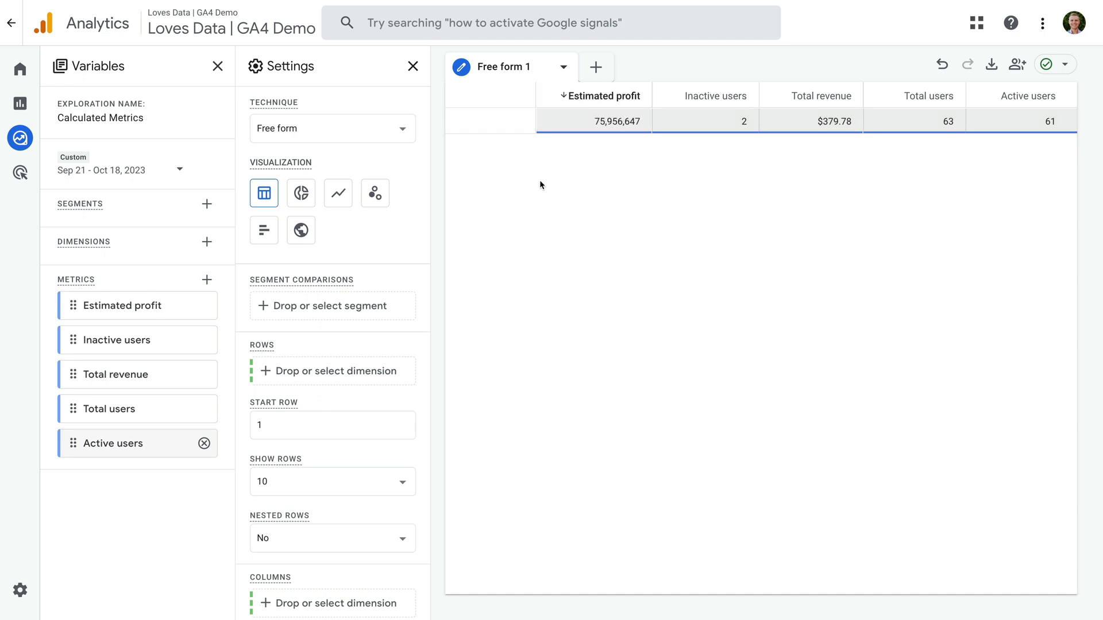
left_click(26, 590)
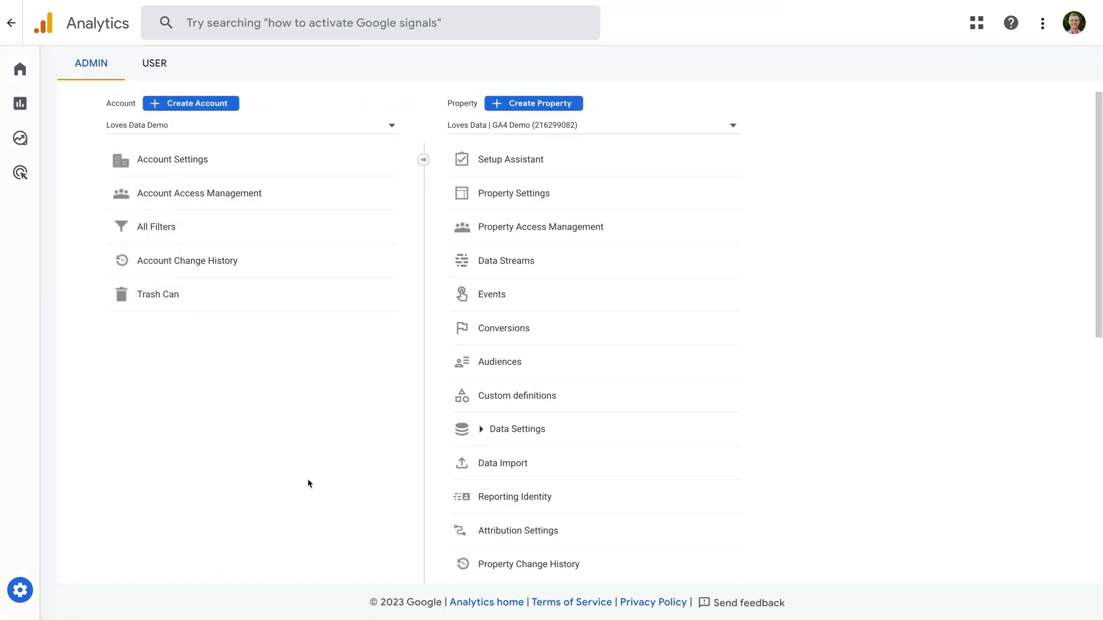
- Open the Estimated profit calculated metric for editing from Custom definitions
left_click(551, 406)
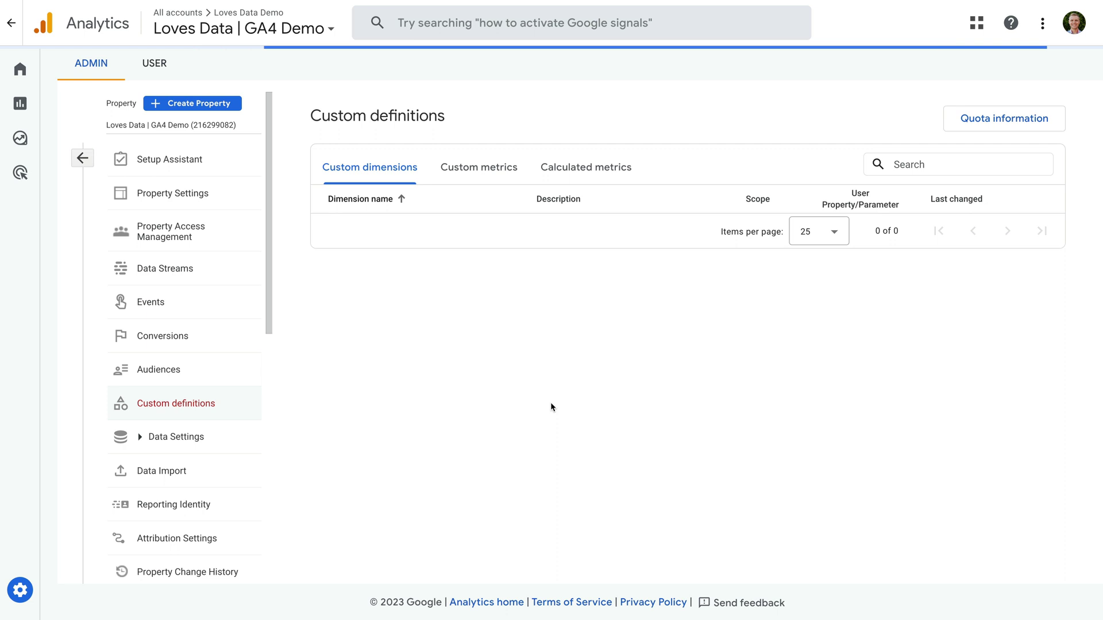
left_click(601, 178)
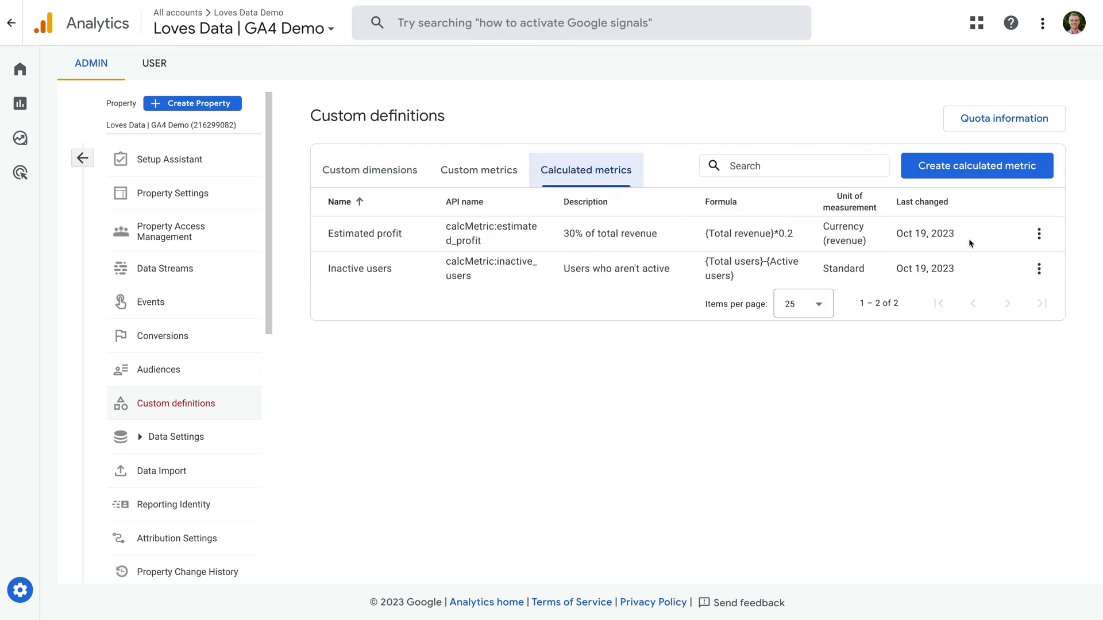
left_click(1039, 234)
left_click(1044, 276)
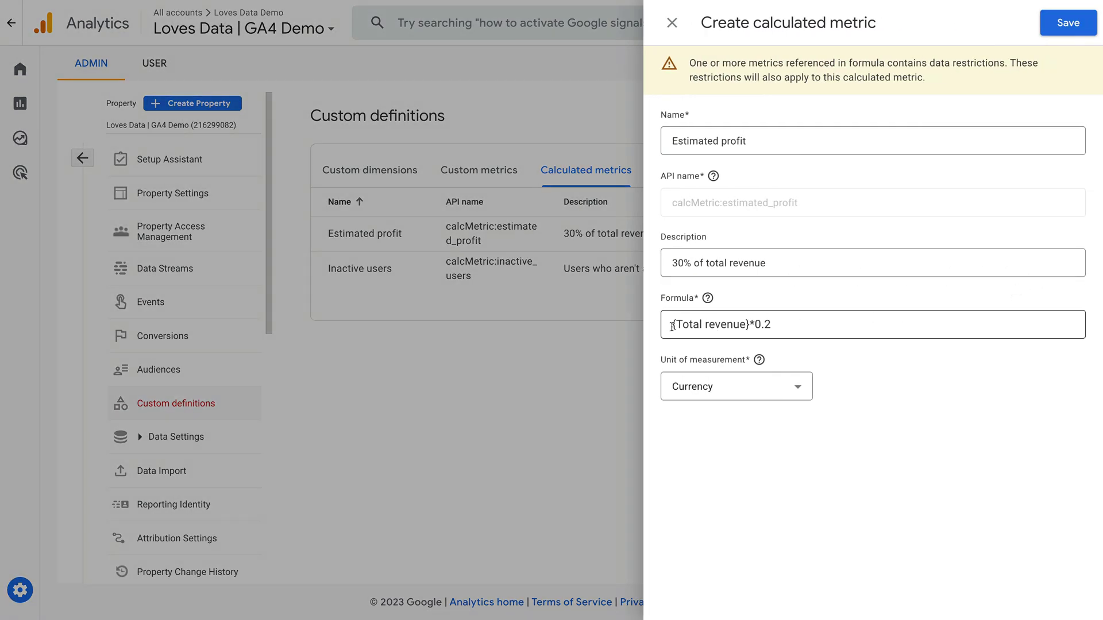
- Rewrite the formula as ({Total revenue}/10000000)*3 and save the metric
left_click(673, 325)
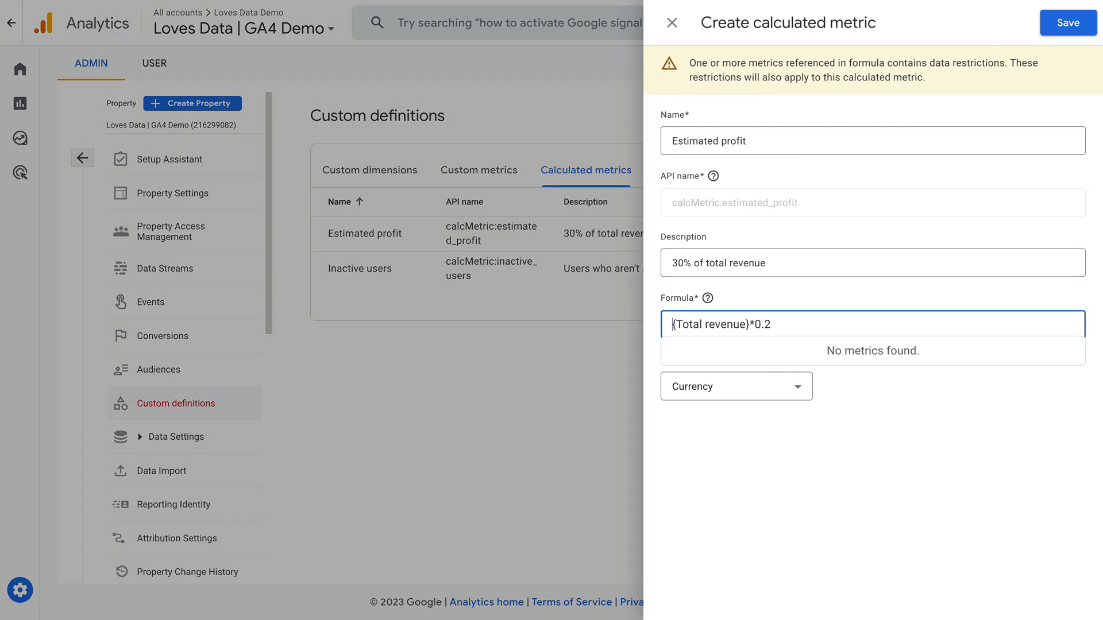
type("(")
left_click(752, 325)
type(")")
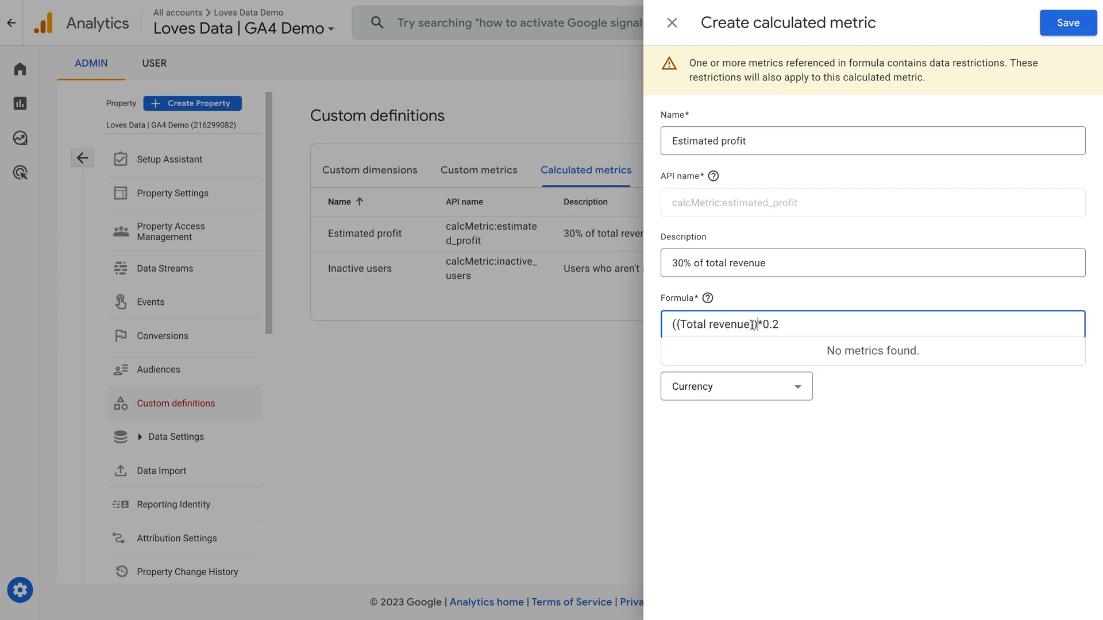
type("/10000000")
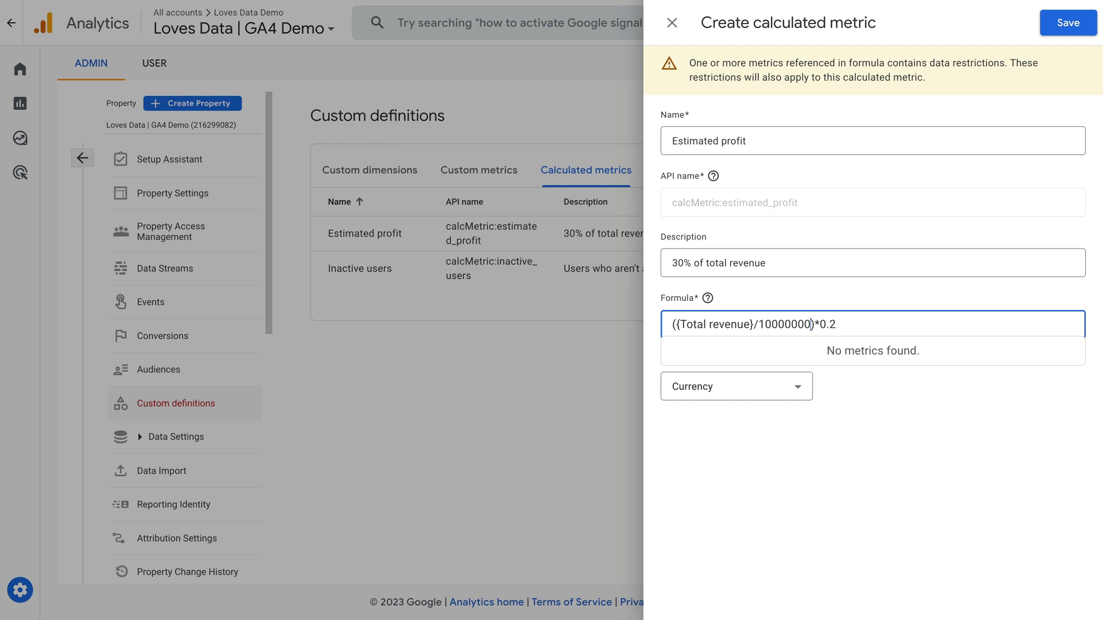
left_click_drag(821, 324, 849, 325)
type("3")
left_click(1056, 30)
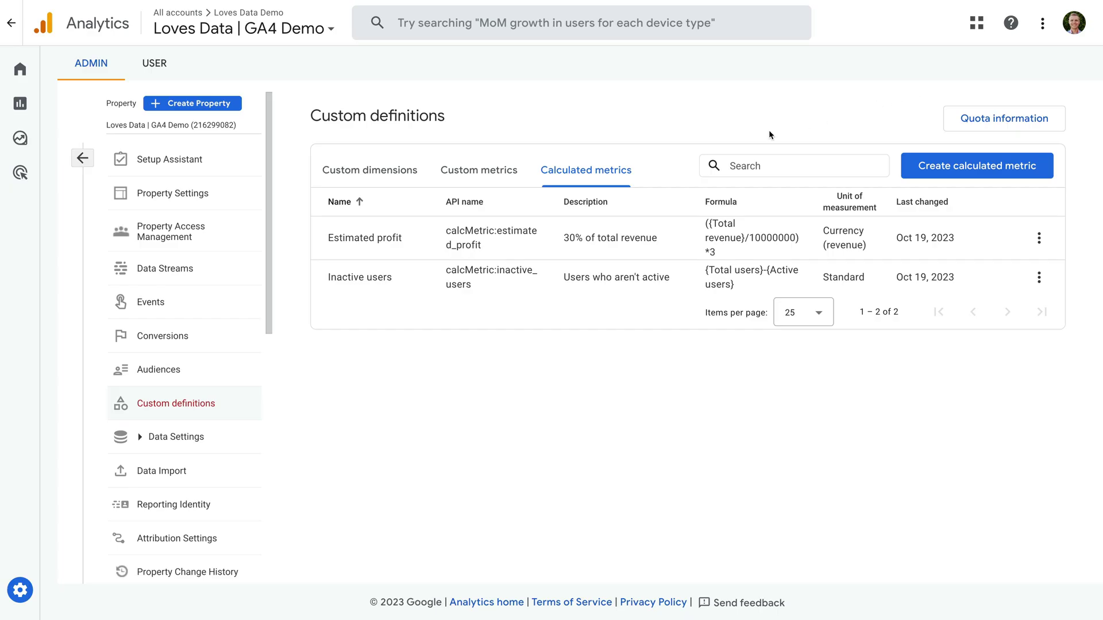
- Return to the Calculated Metrics exploration via Explore
left_click(21, 140)
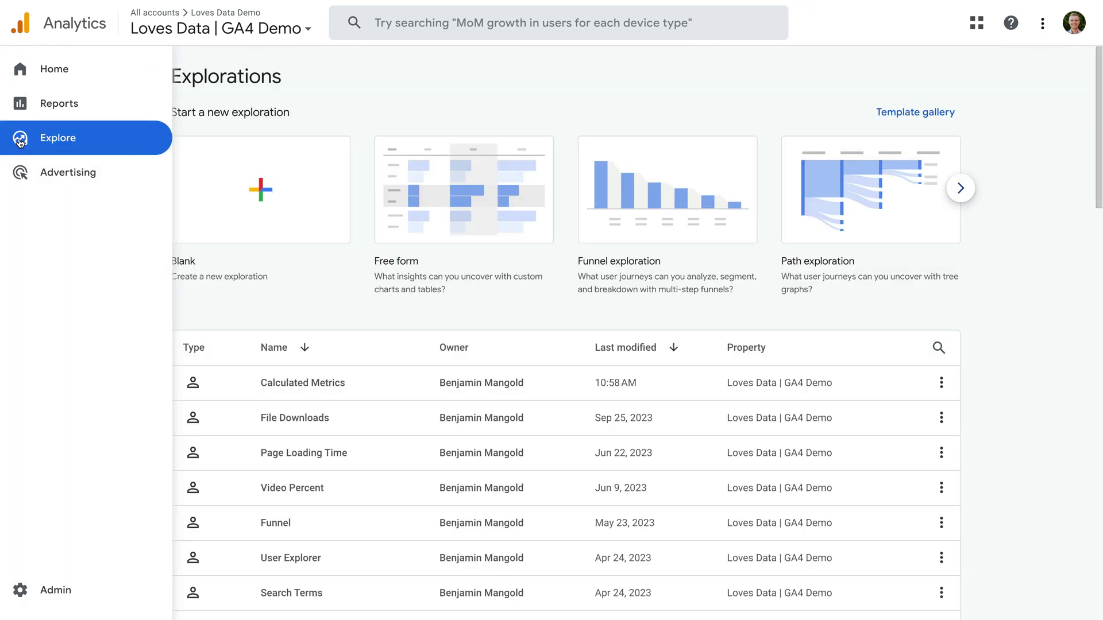
left_click(346, 395)
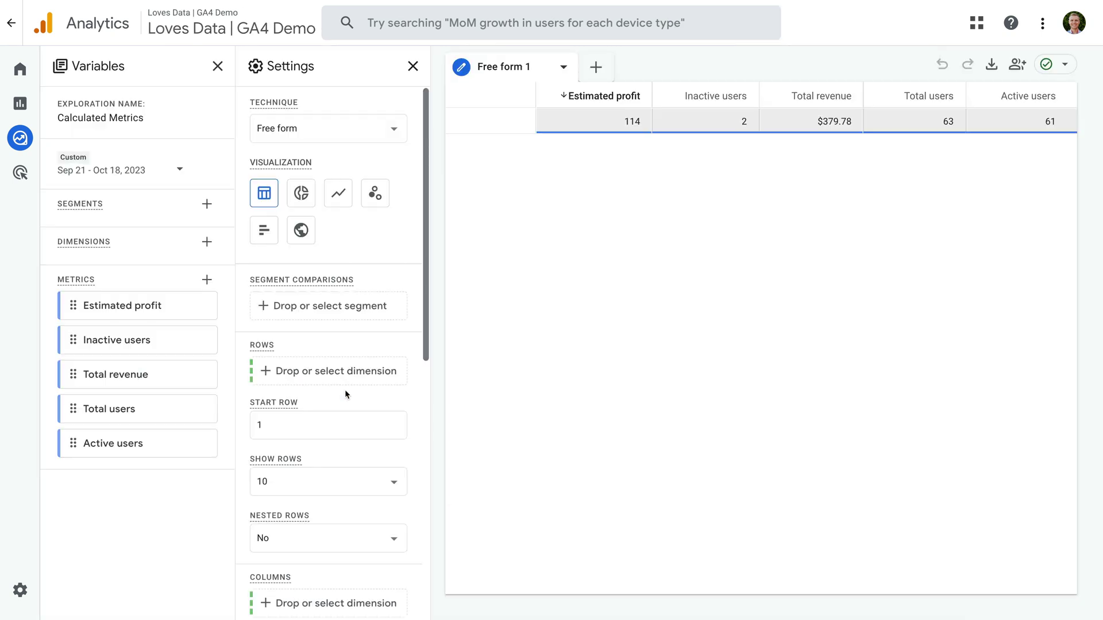